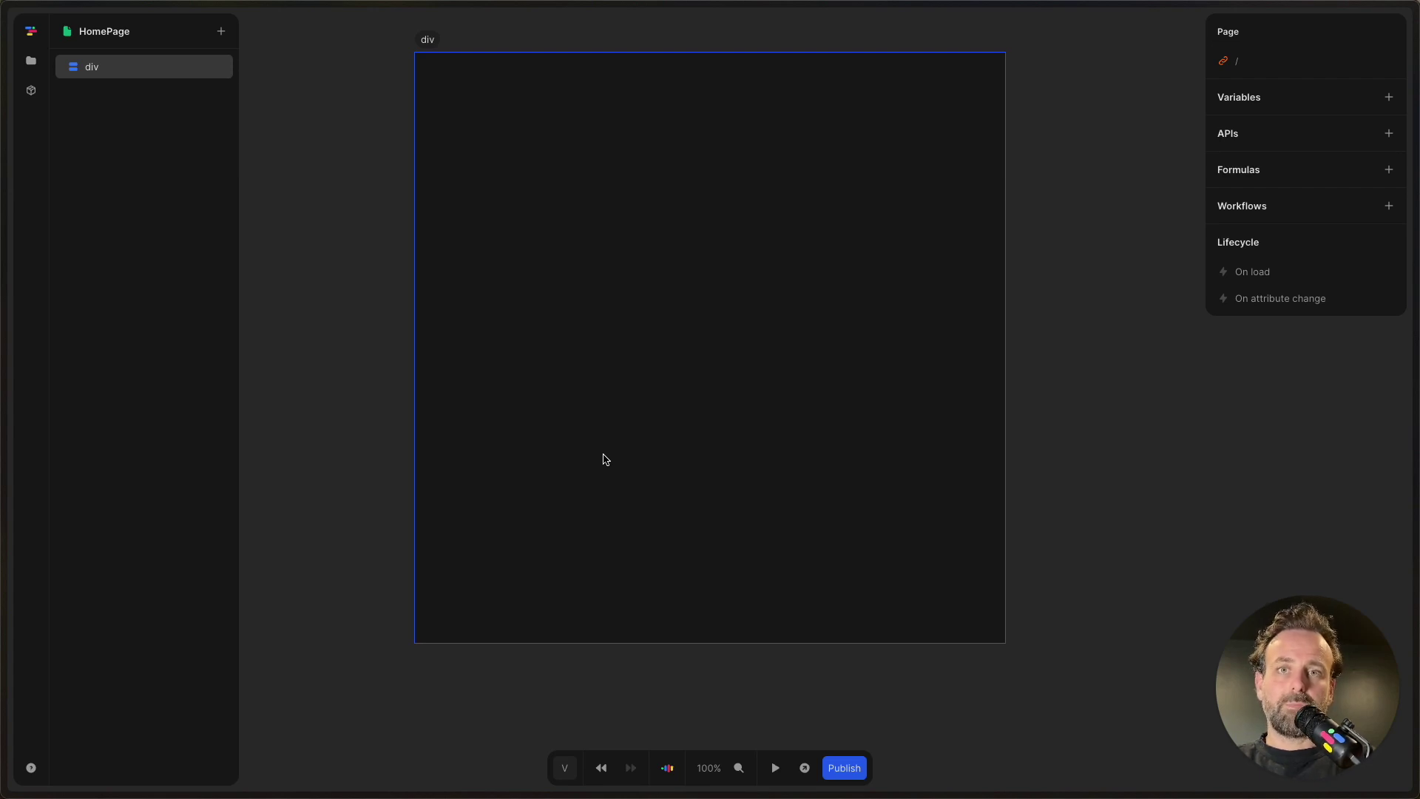
- Deselect the root div and bring up the Packages list with its installable packages
click(381, 392)
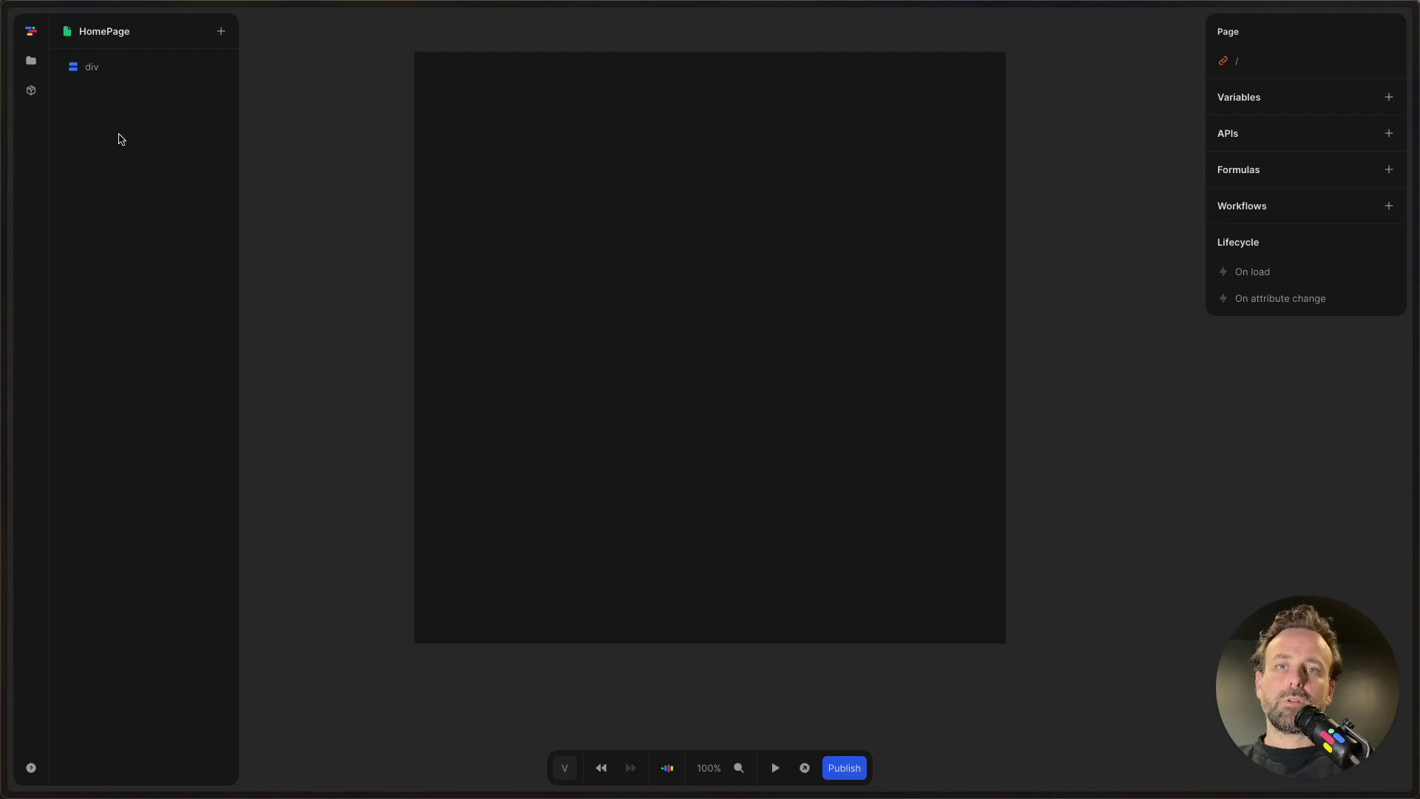
click(31, 89)
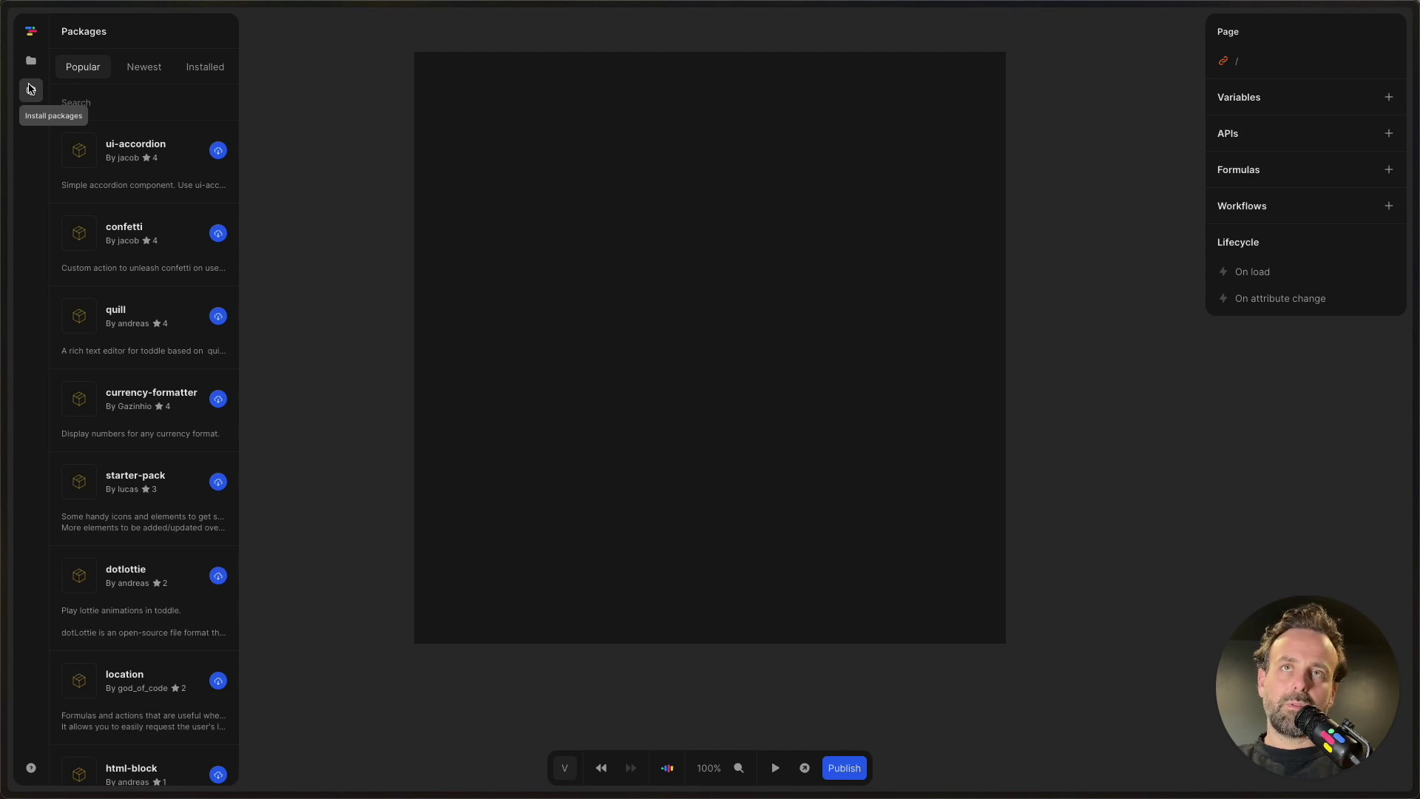
- Search packages for 'location', review the location package's page and install it
click(95, 104)
text(loca)
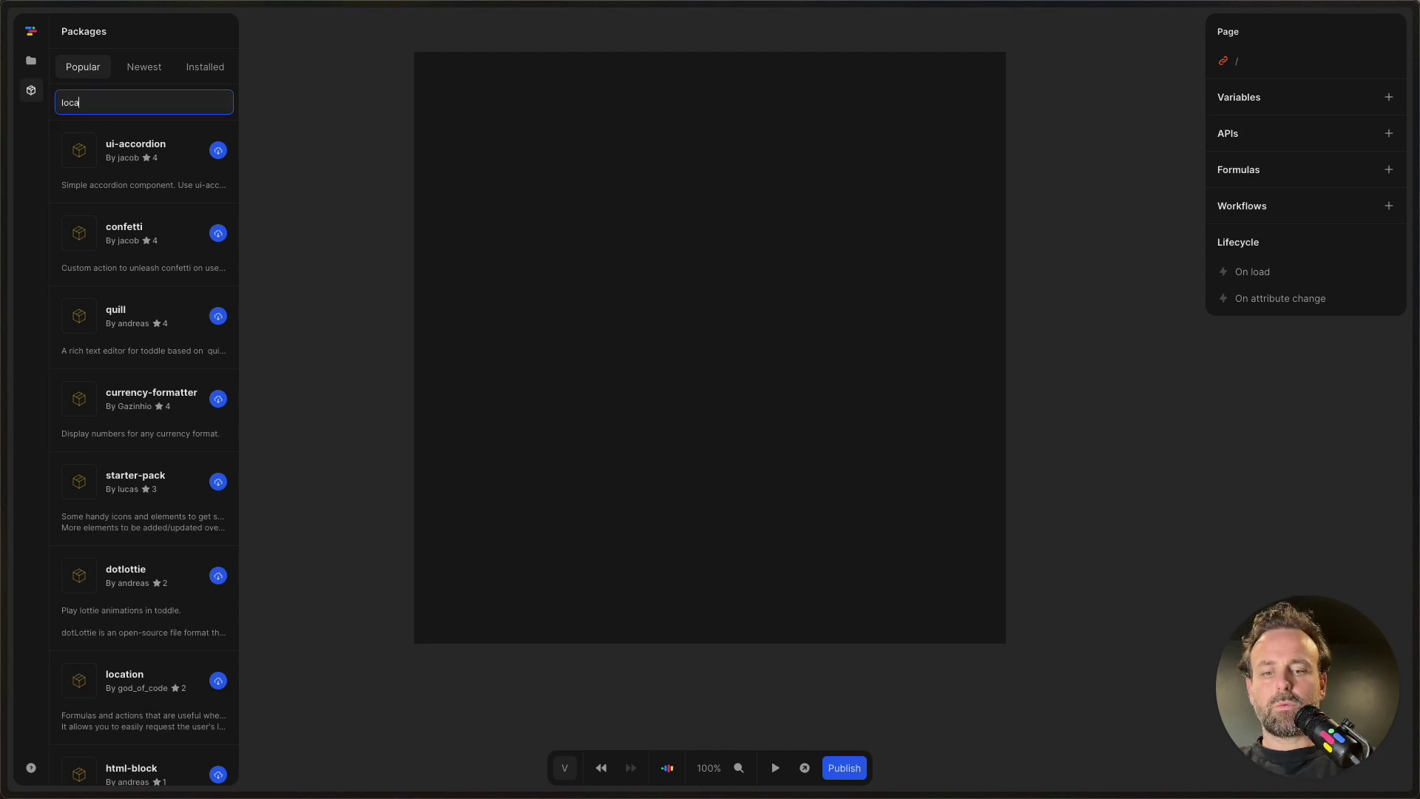
text(tion)
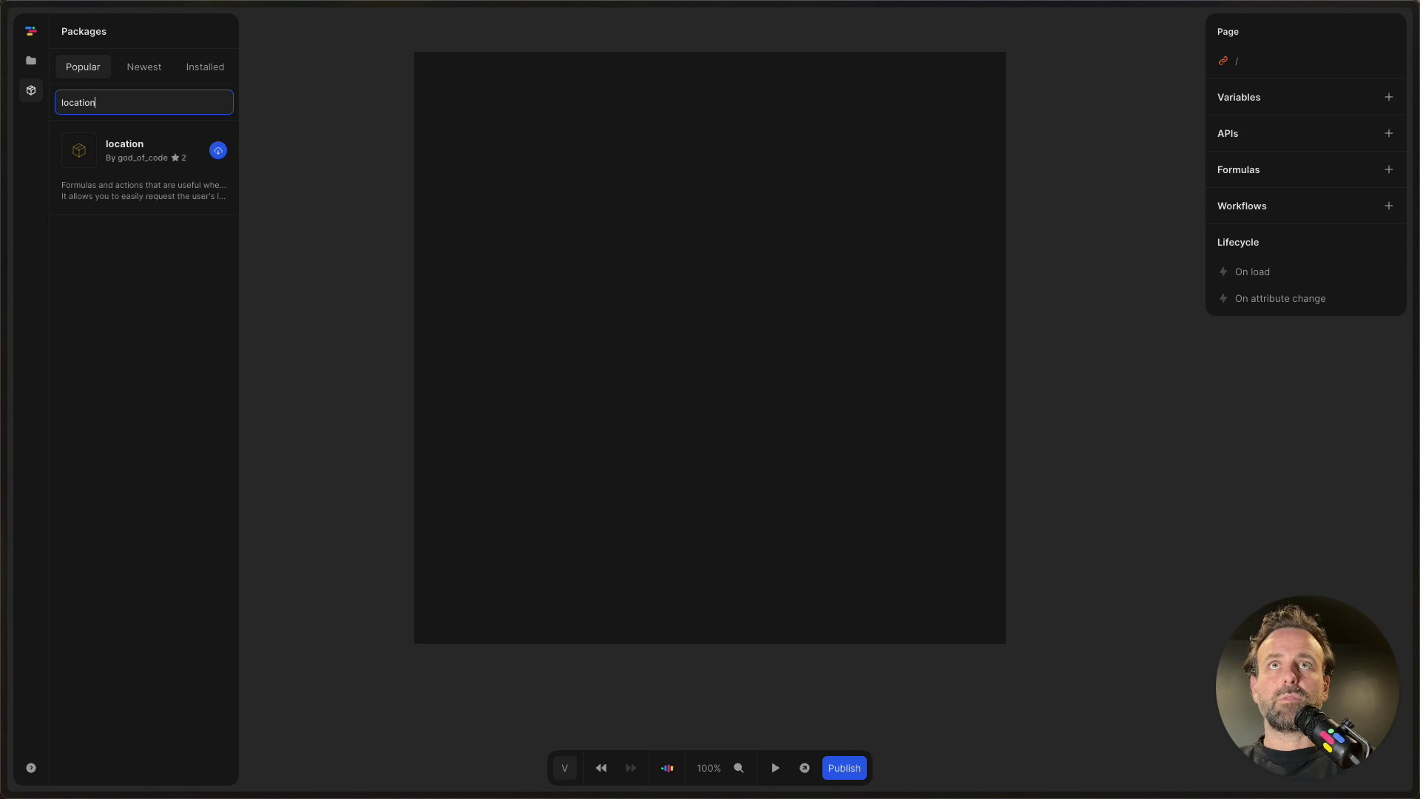
click(132, 168)
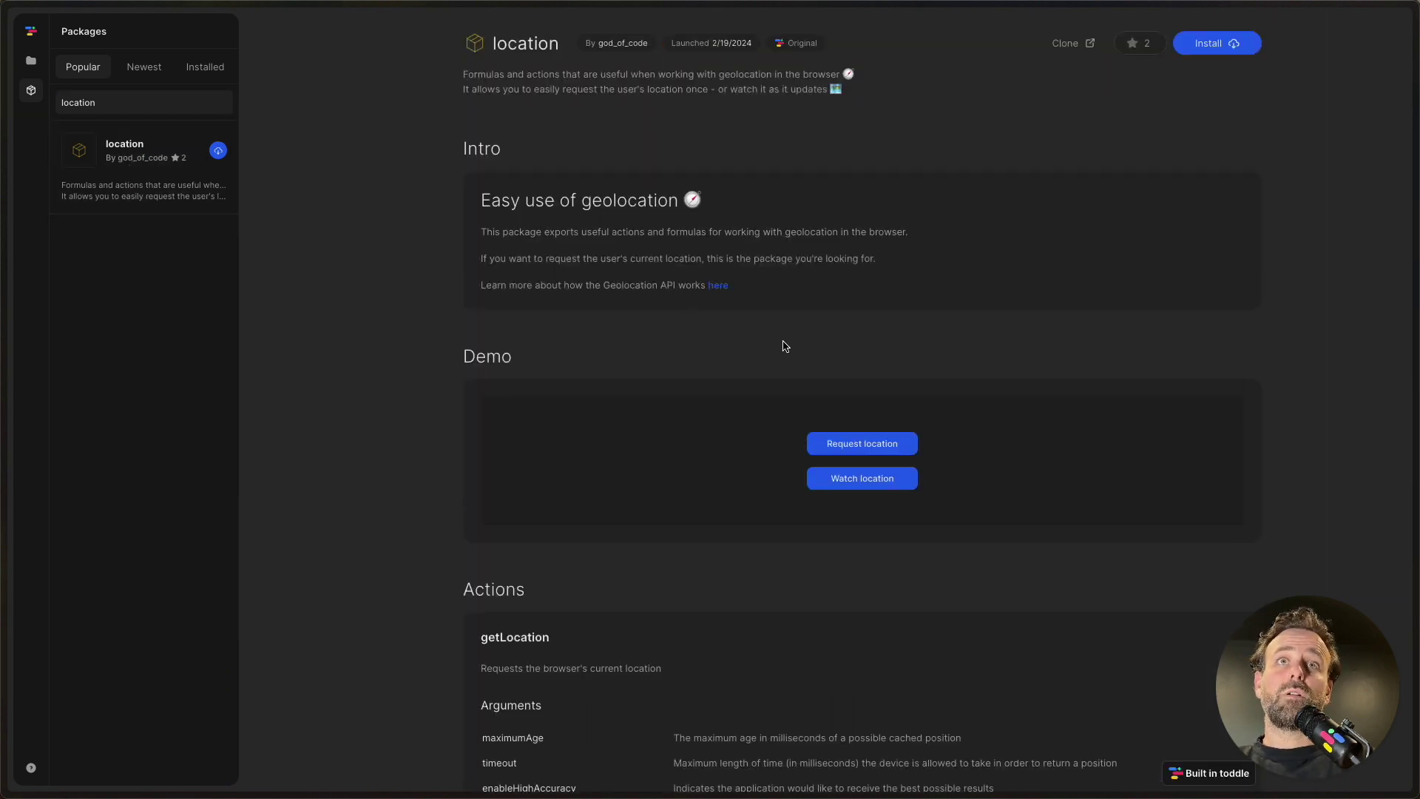
scroll(793, 307, down, 3)
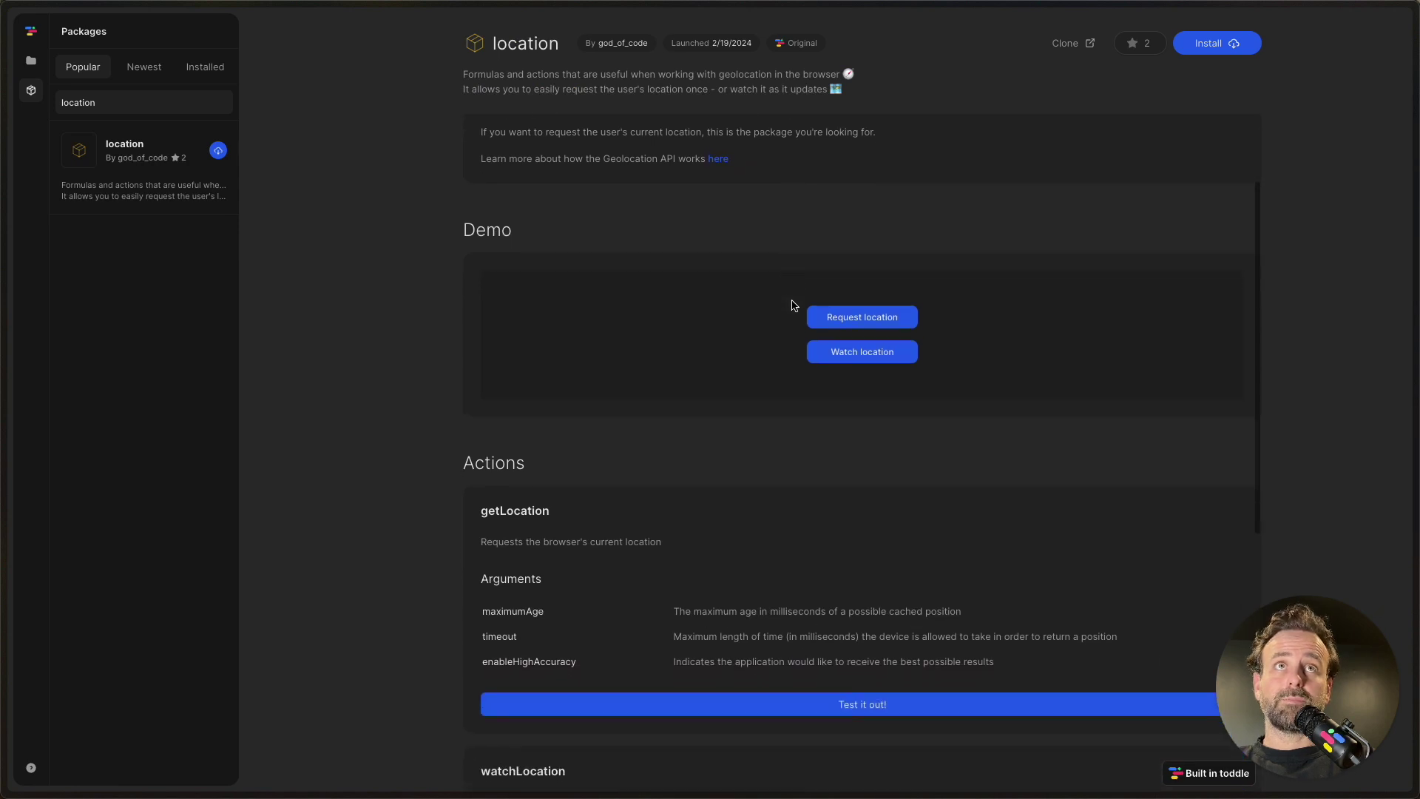
scroll(793, 306, down, 10)
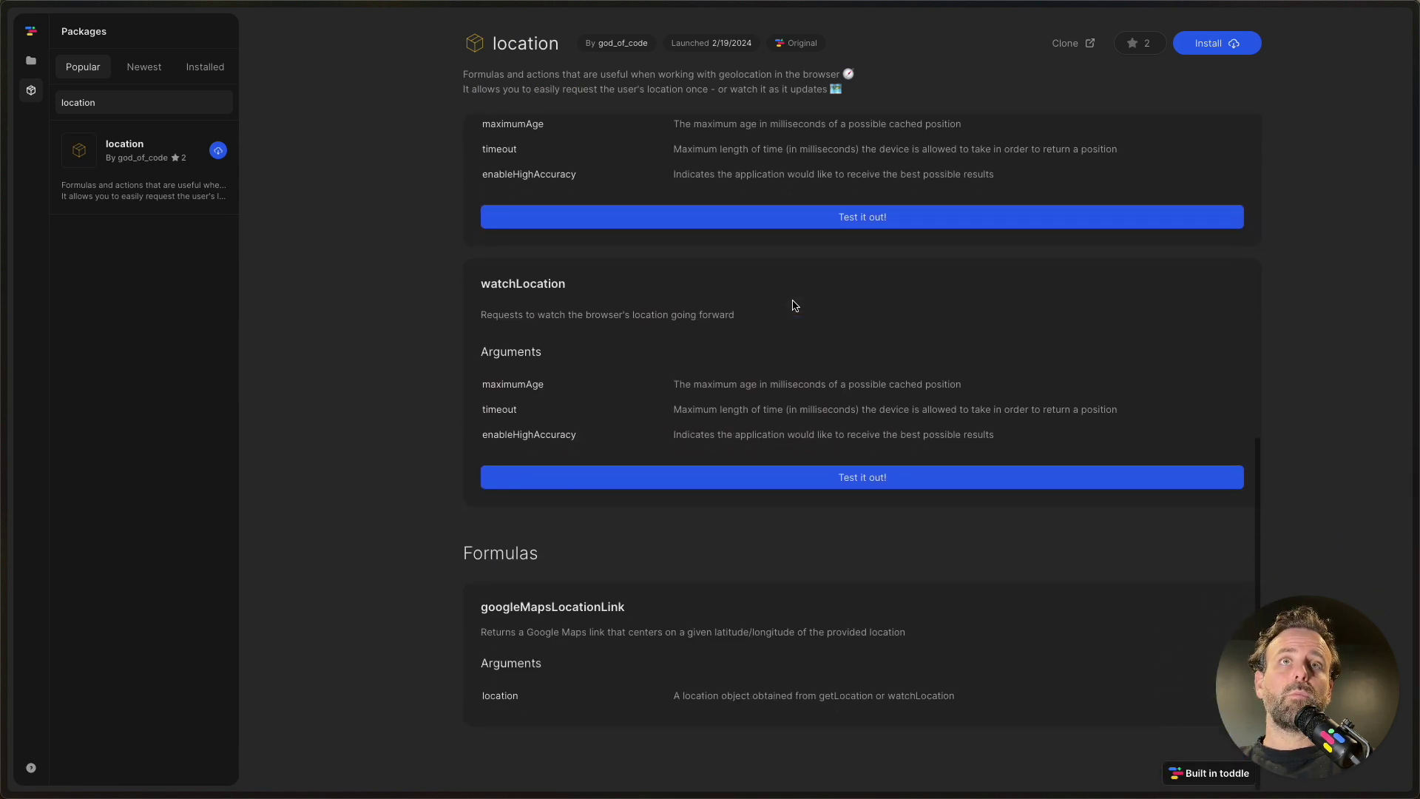
scroll(794, 305, up, 13)
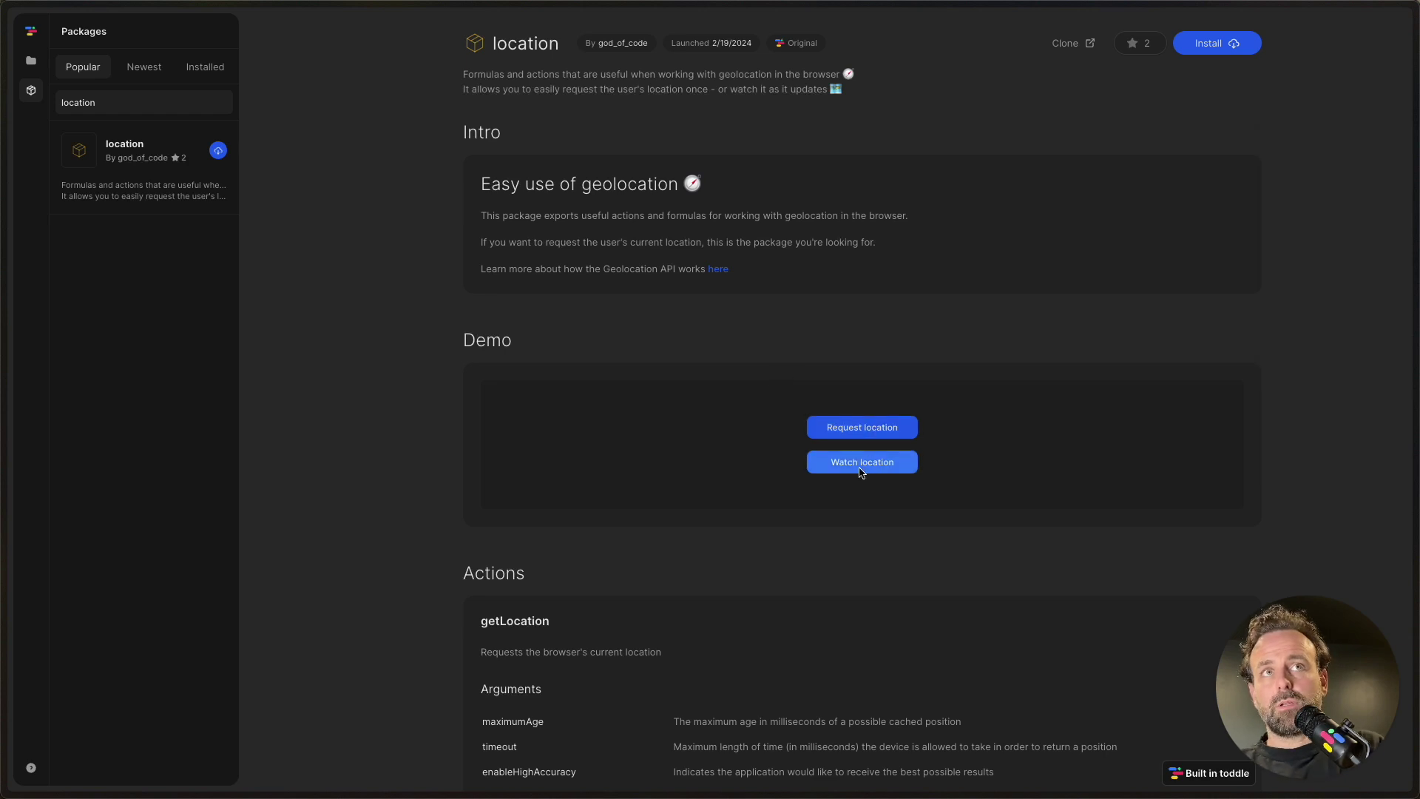
scroll(858, 481, down, 12)
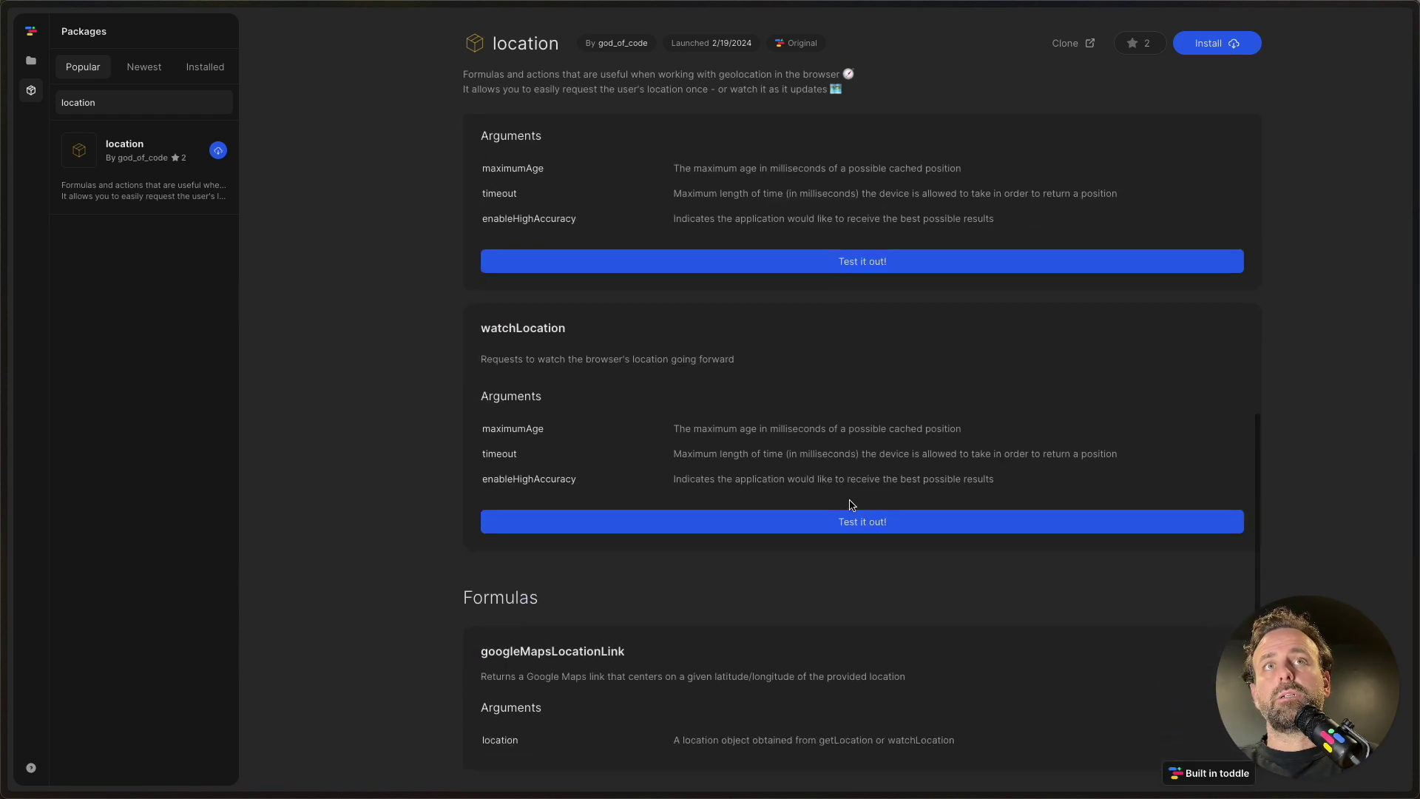
scroll(609, 352, up, 11)
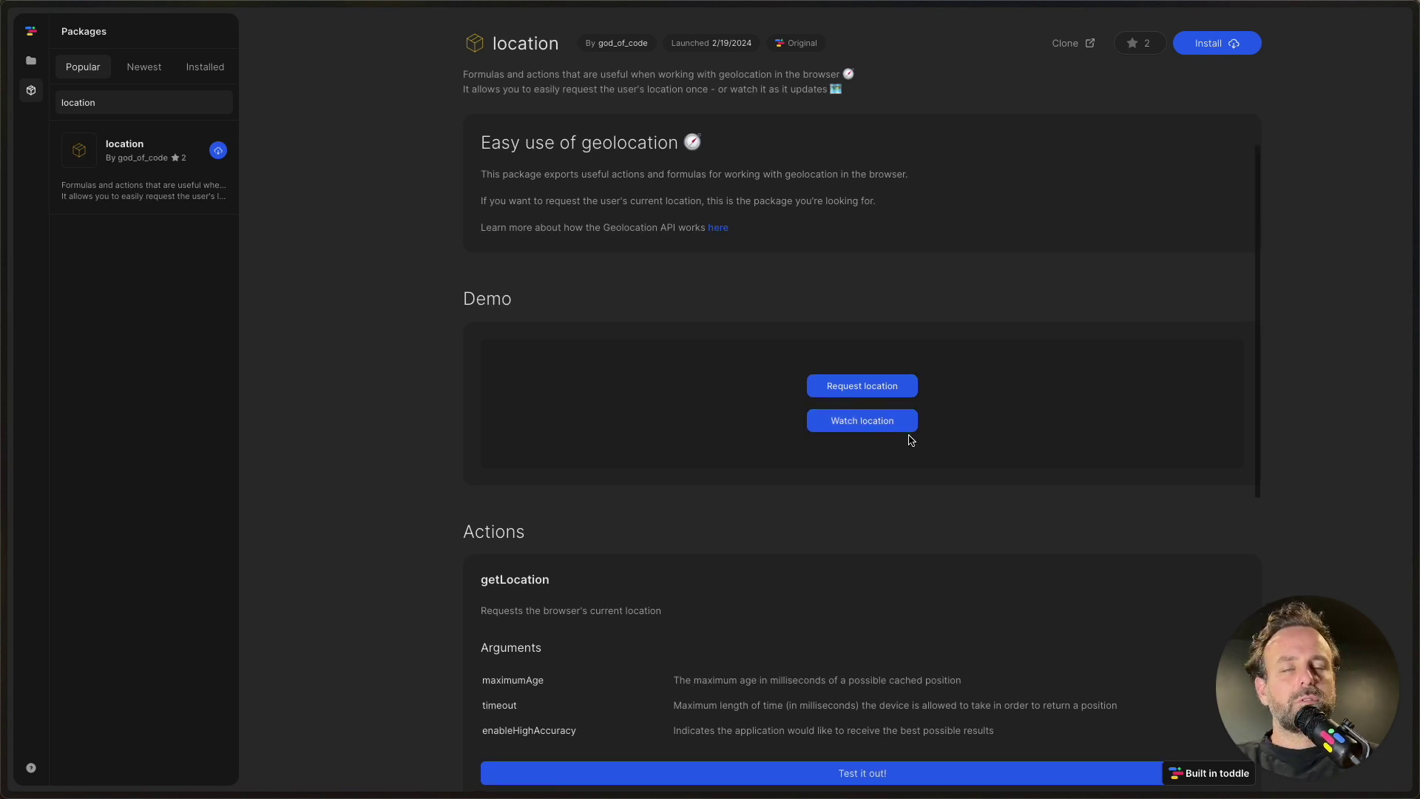
scroll(911, 438, down, 1)
scroll(914, 438, down, 3)
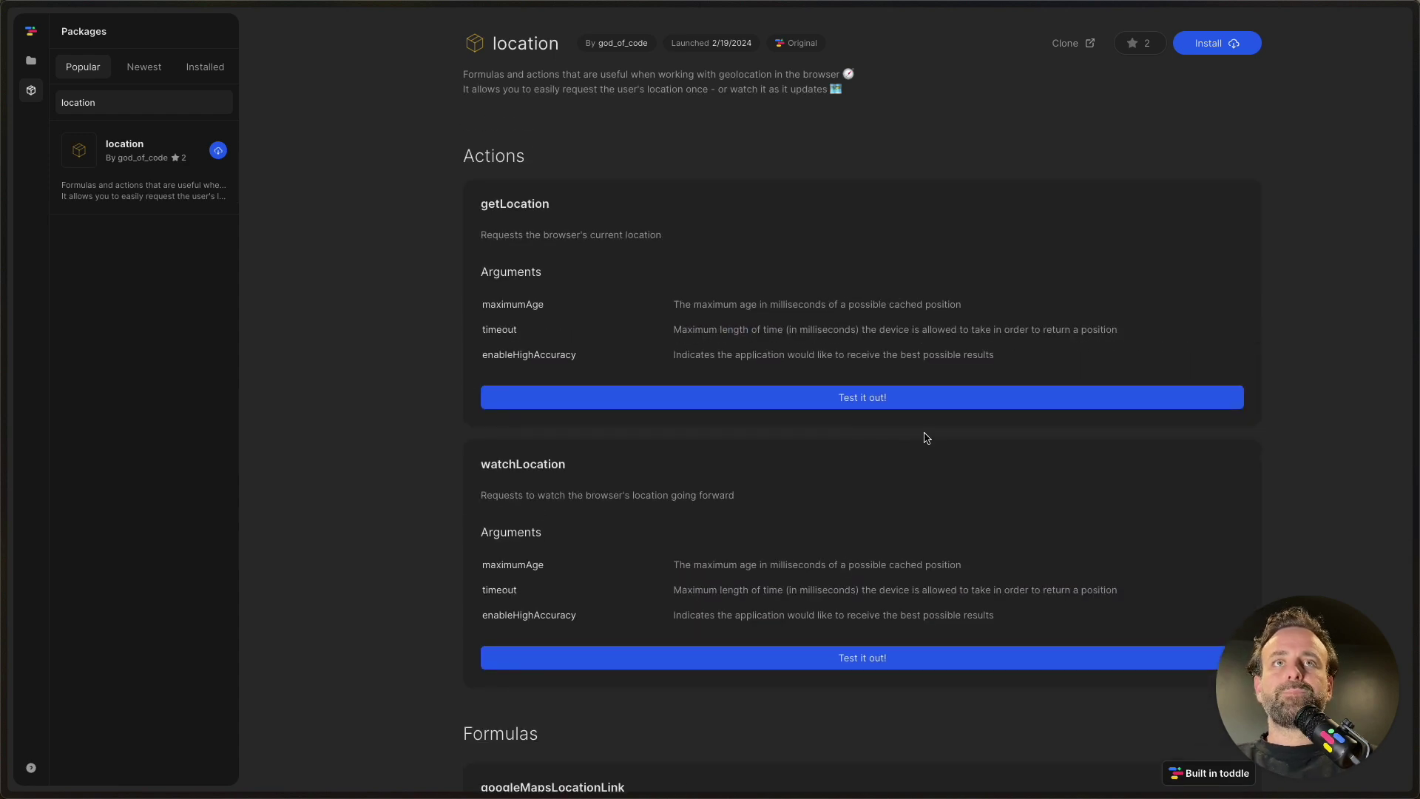
click(1217, 46)
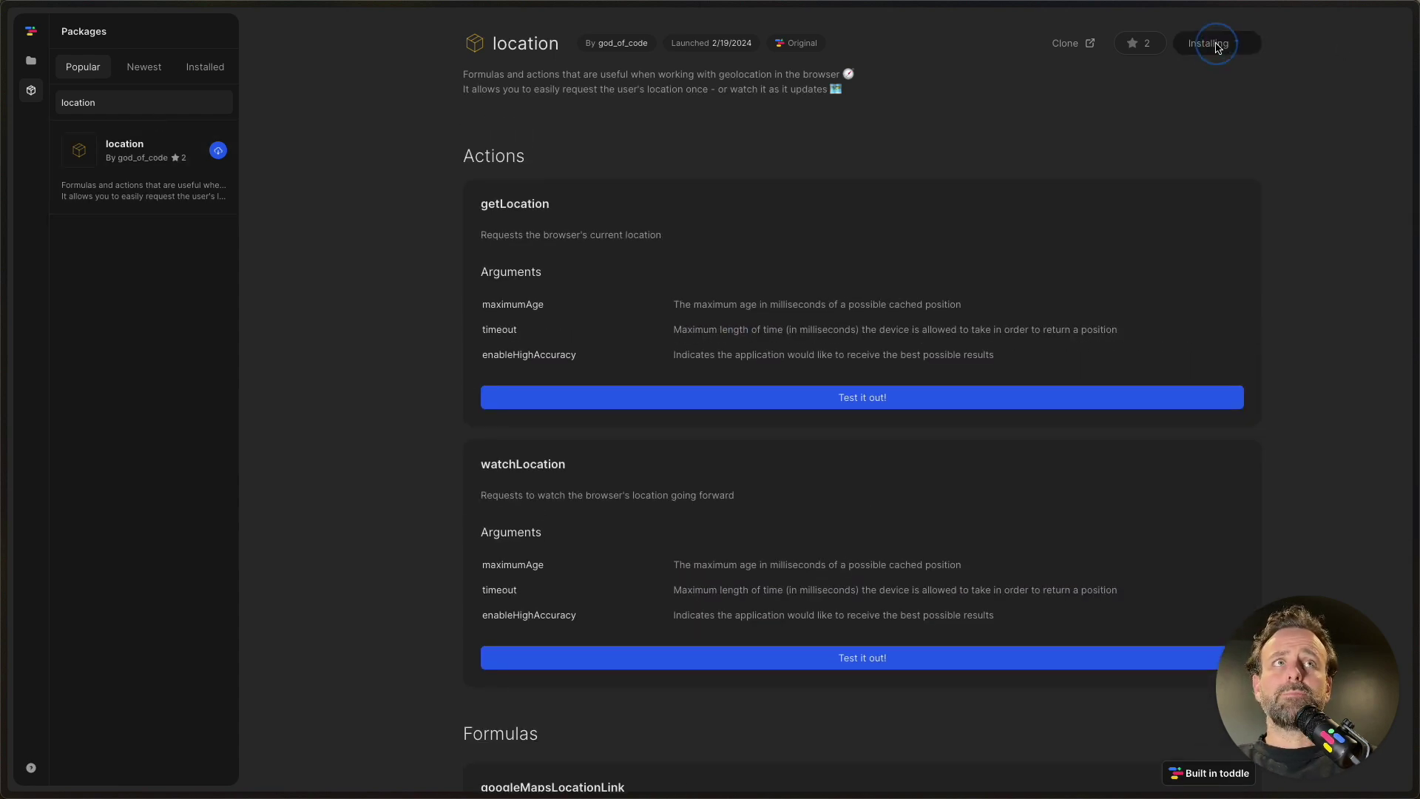
click(32, 61)
- Open HomePage and insert a Heading 1 into its root div
click(95, 129)
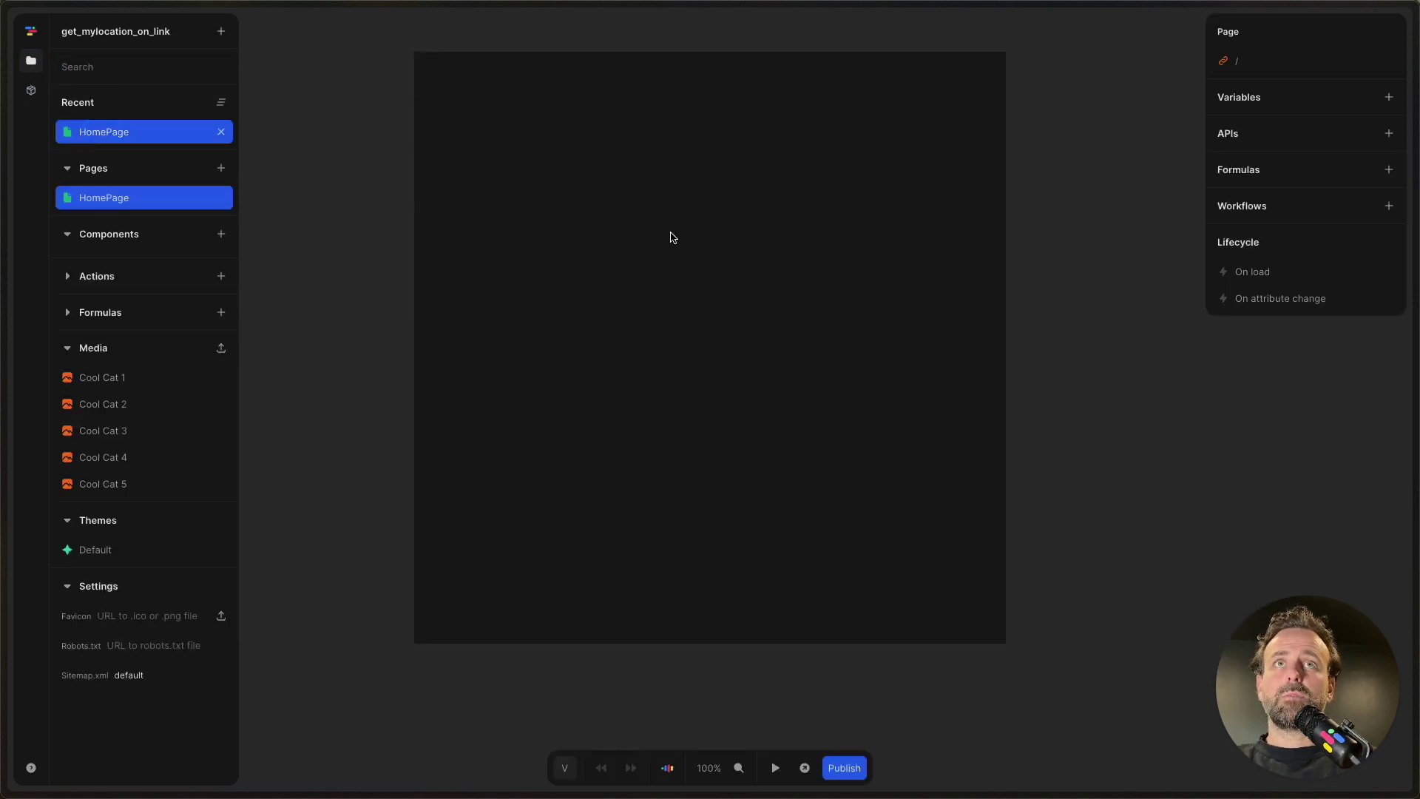
click(486, 220)
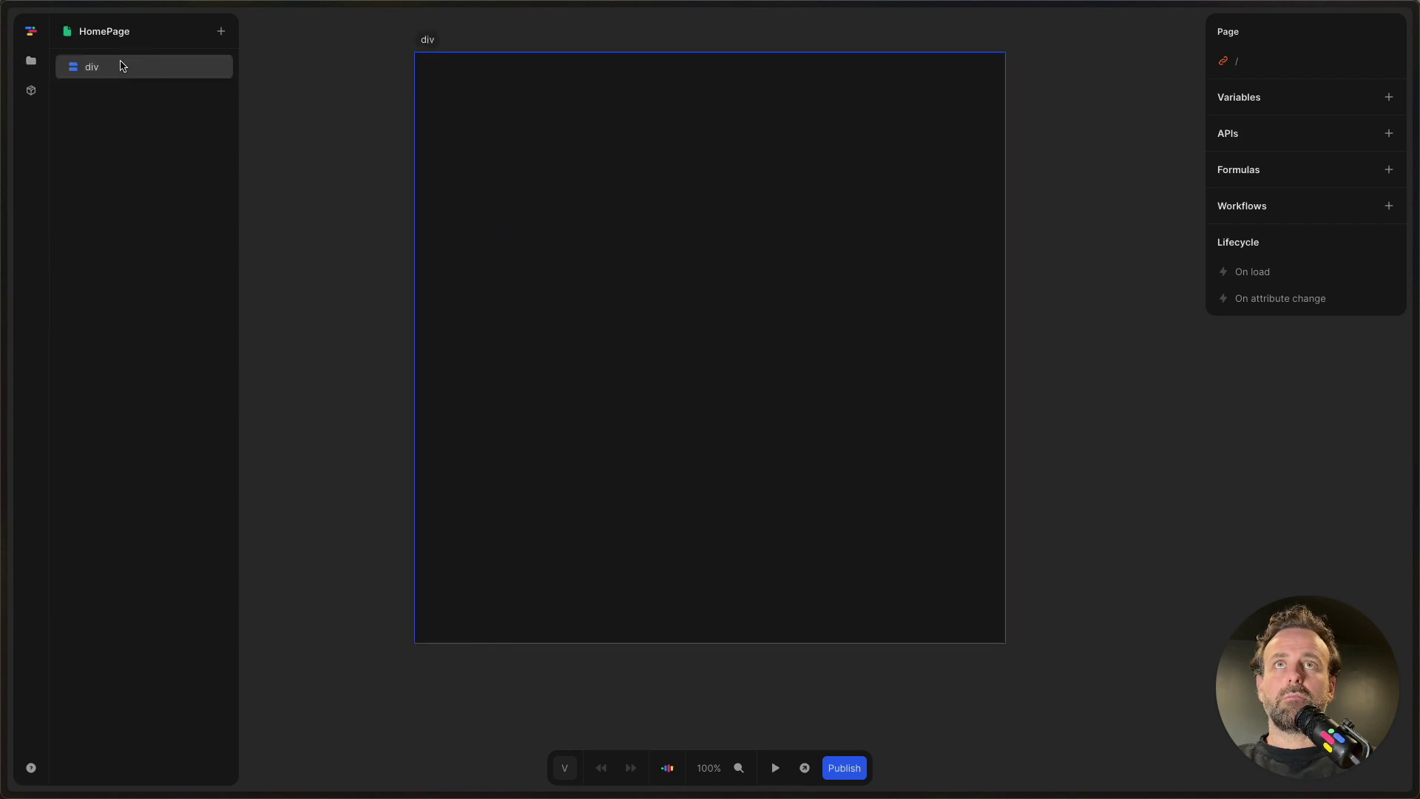
text(aheadl)
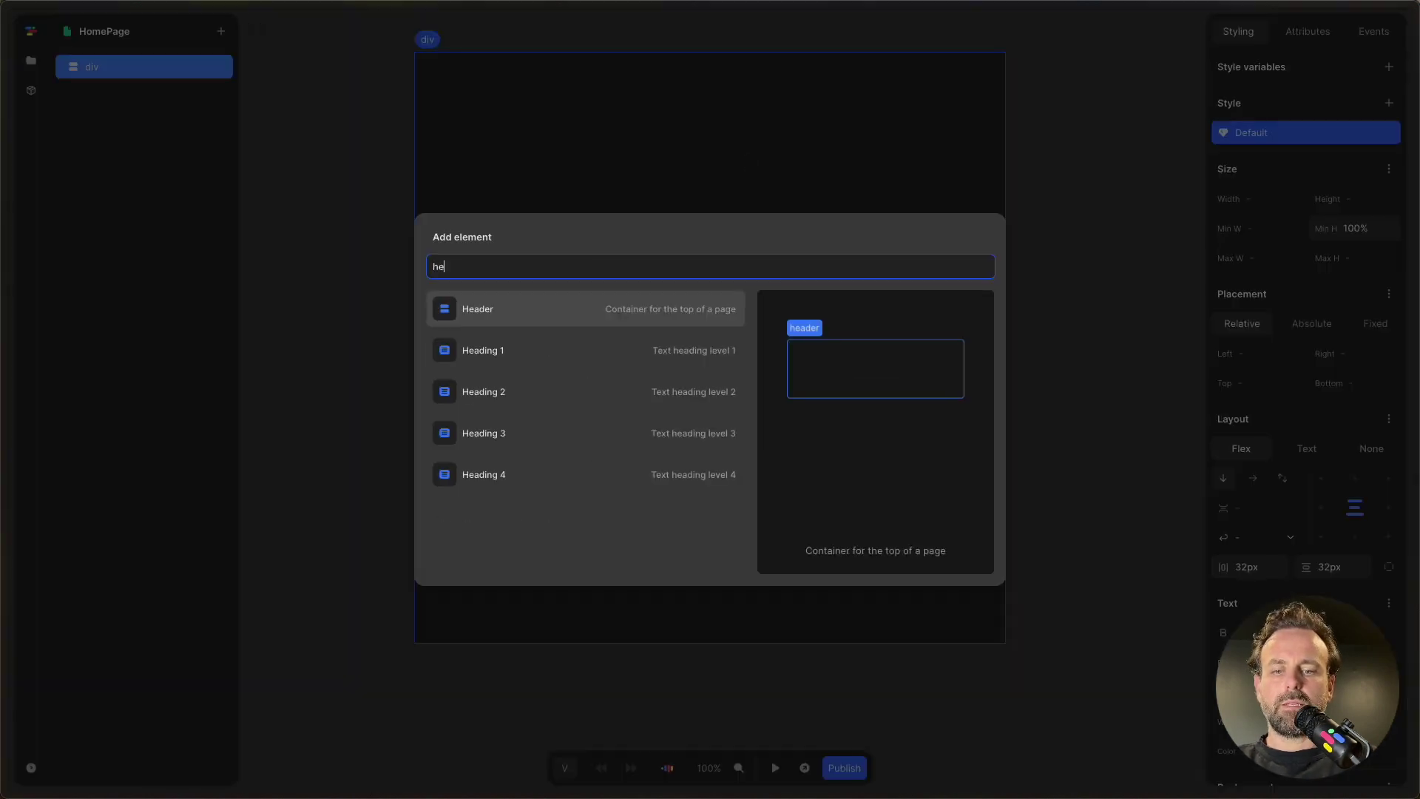
key(BackSpace)
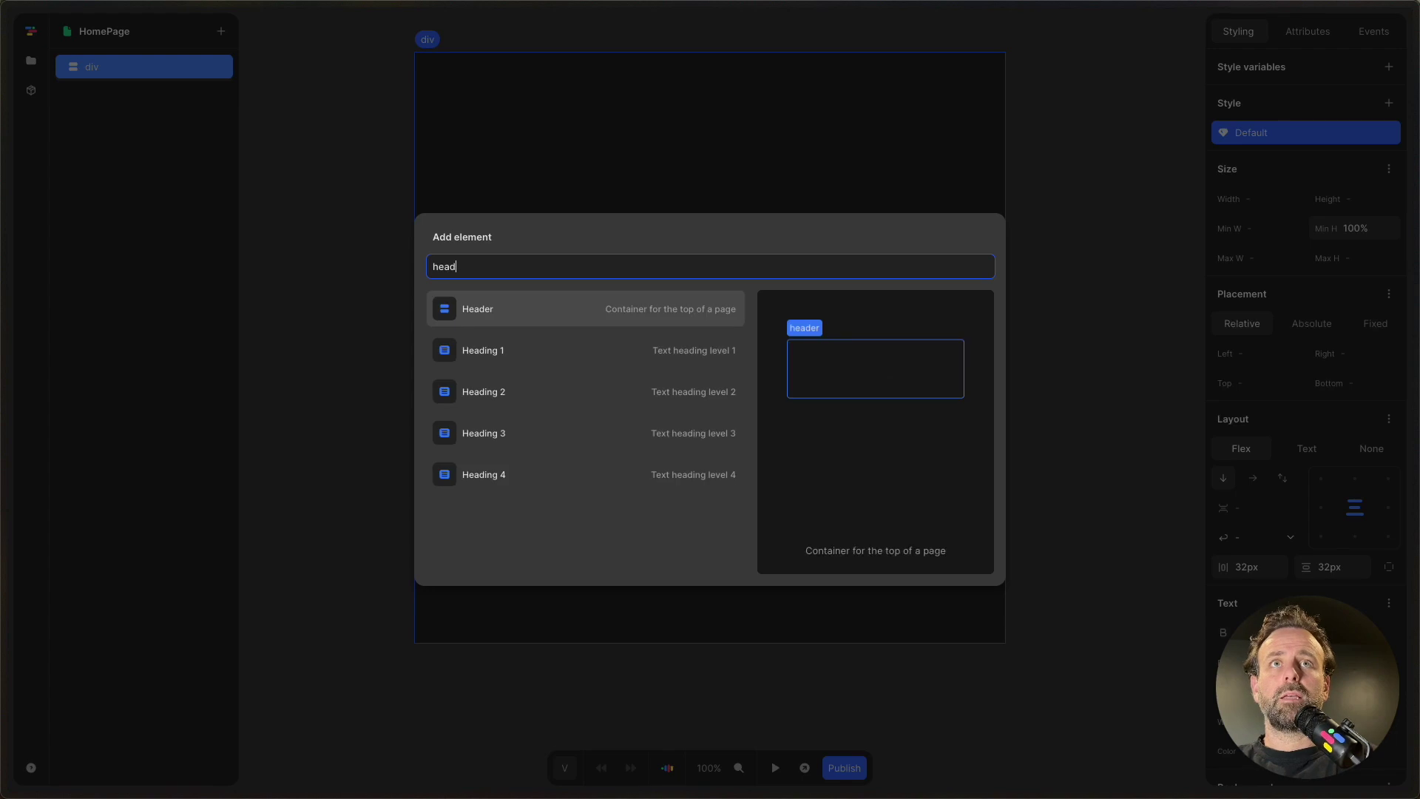
key(Down)
key(Return)
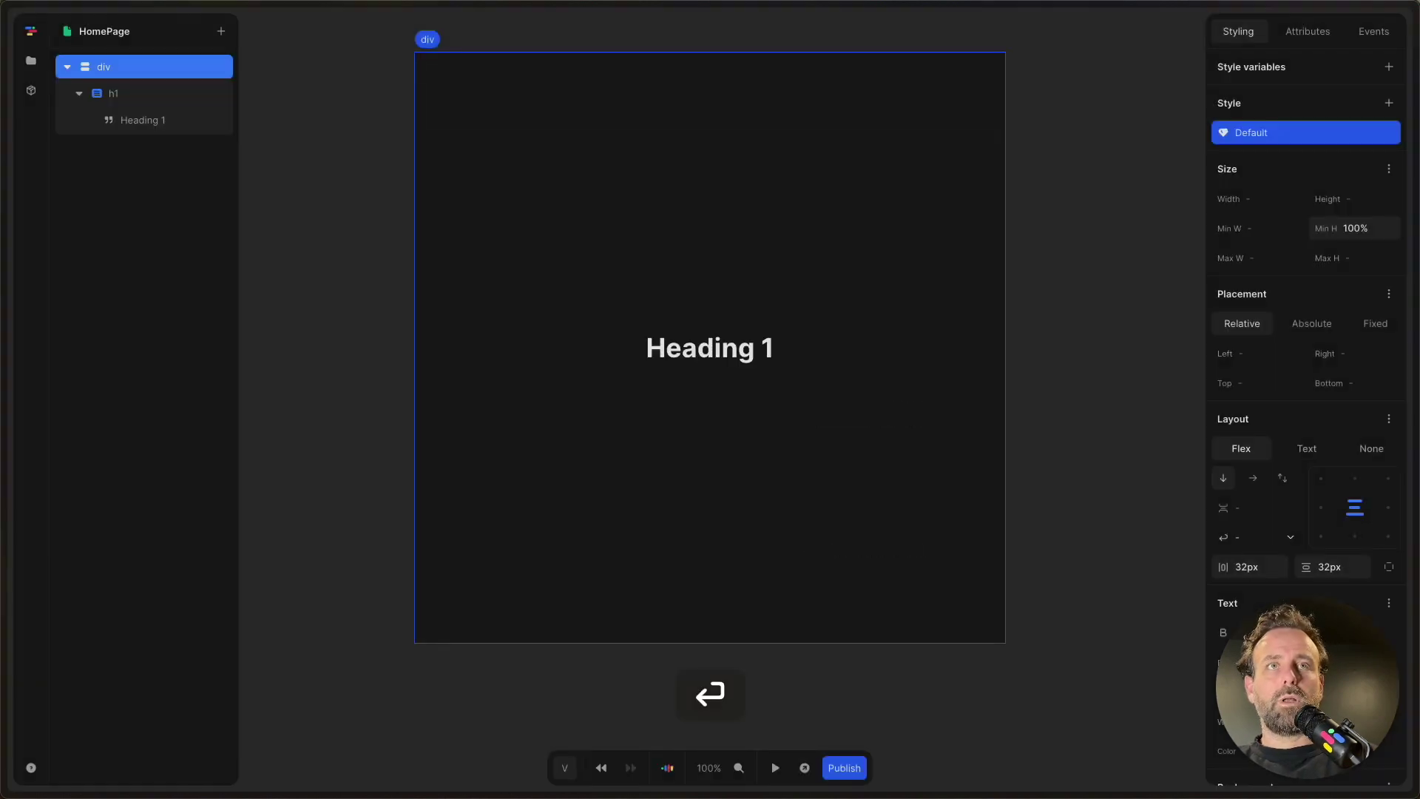
- Set the heading's text to 'Get my location data'
double_click(703, 354)
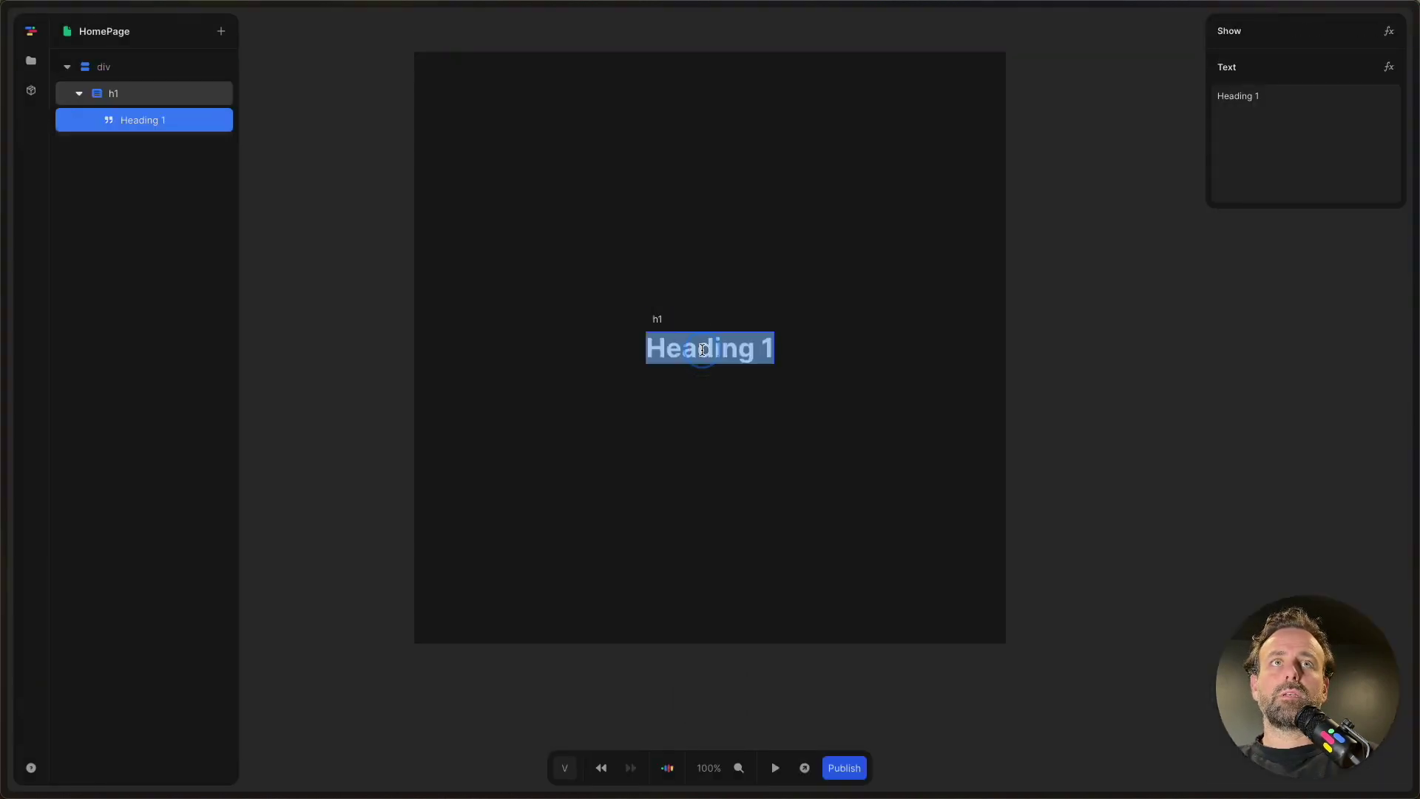
text(Get my)
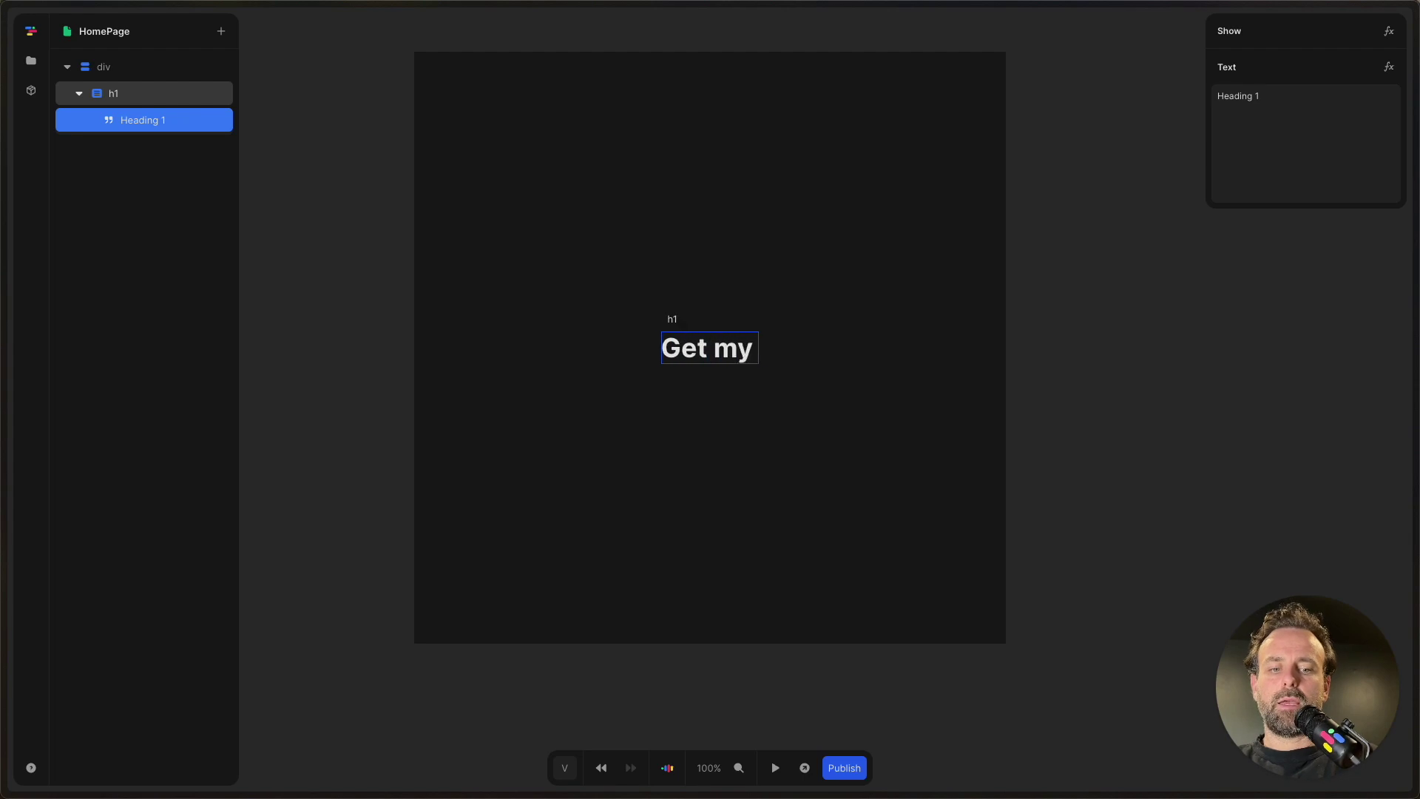
text( location data)
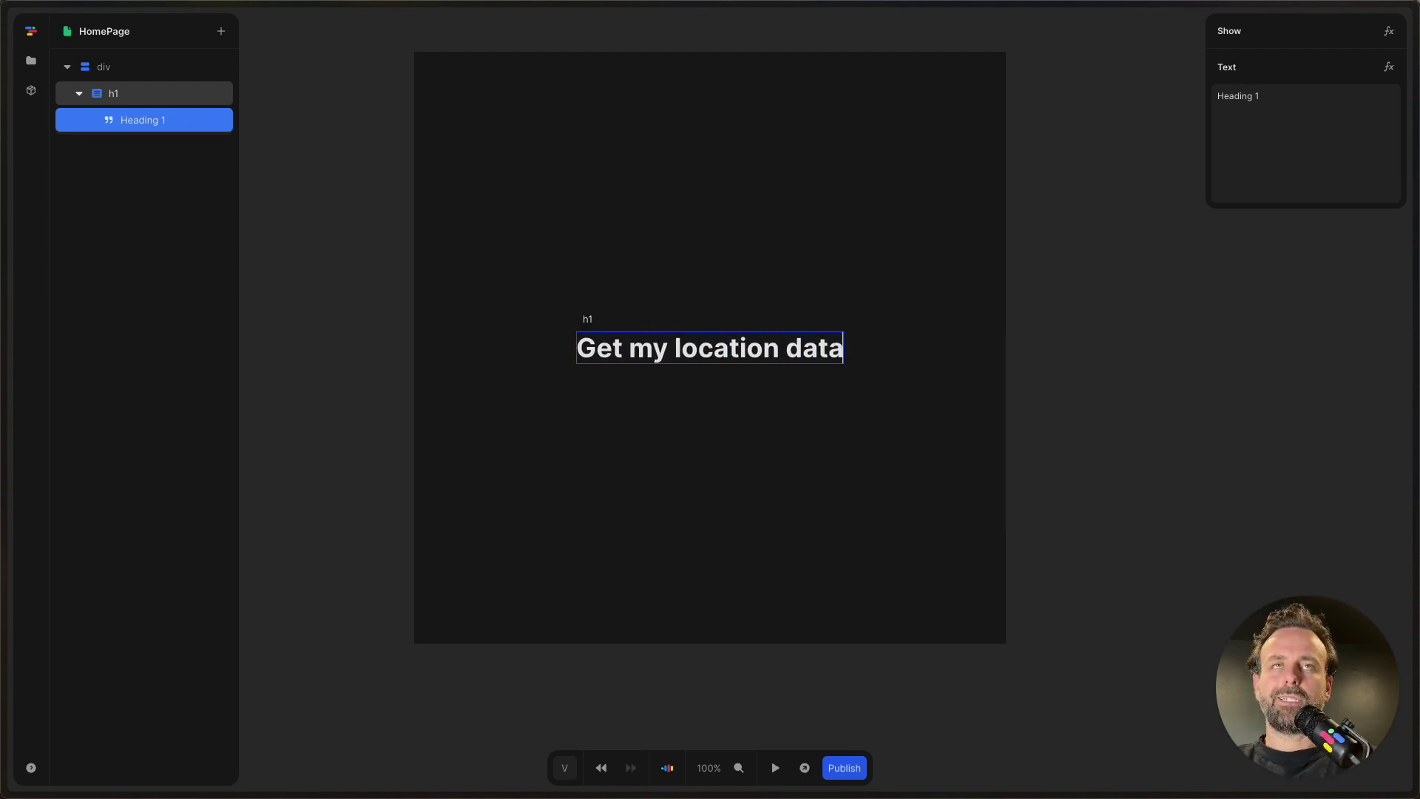
click(1085, 388)
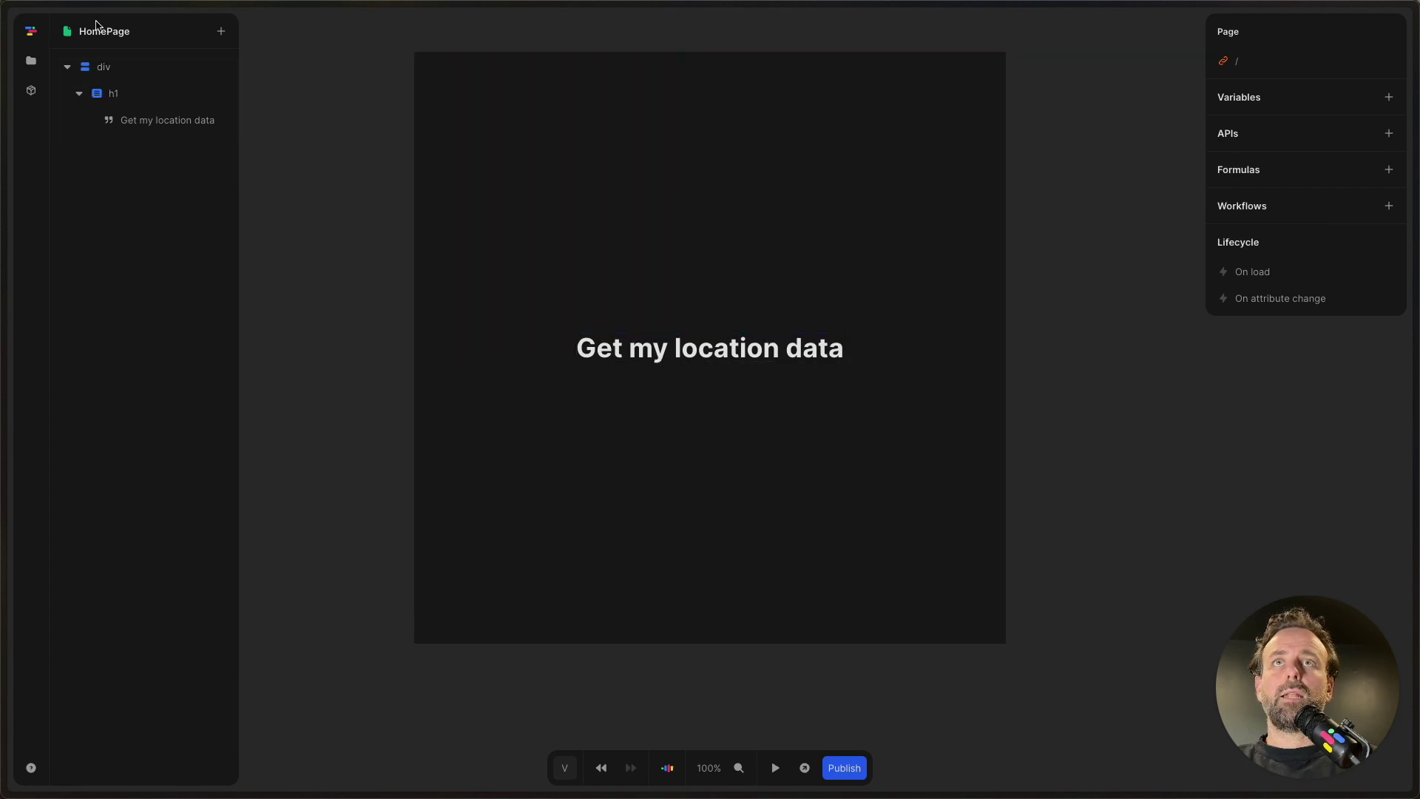
click(133, 70)
- Insert a Button and then a Link below the heading
key(a)
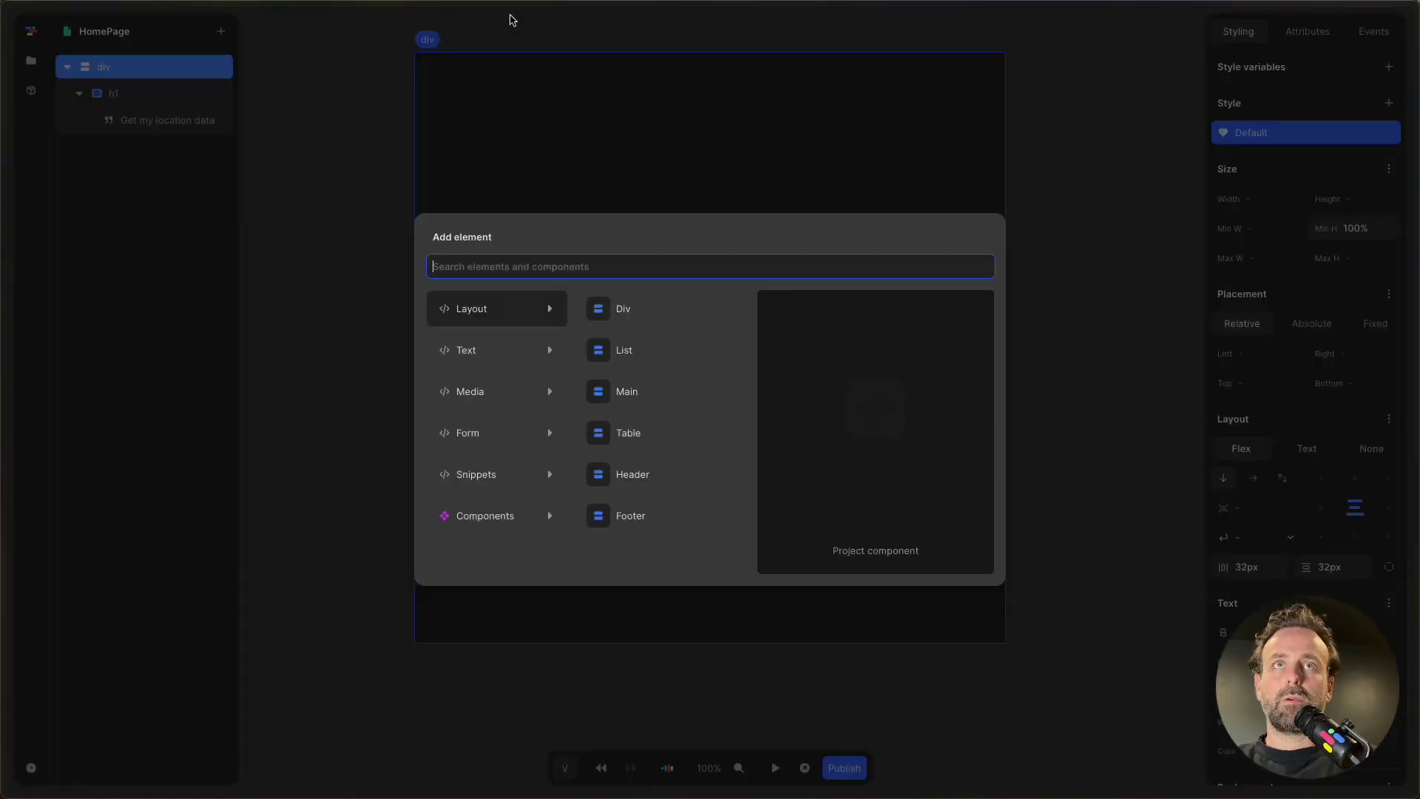
text(button)
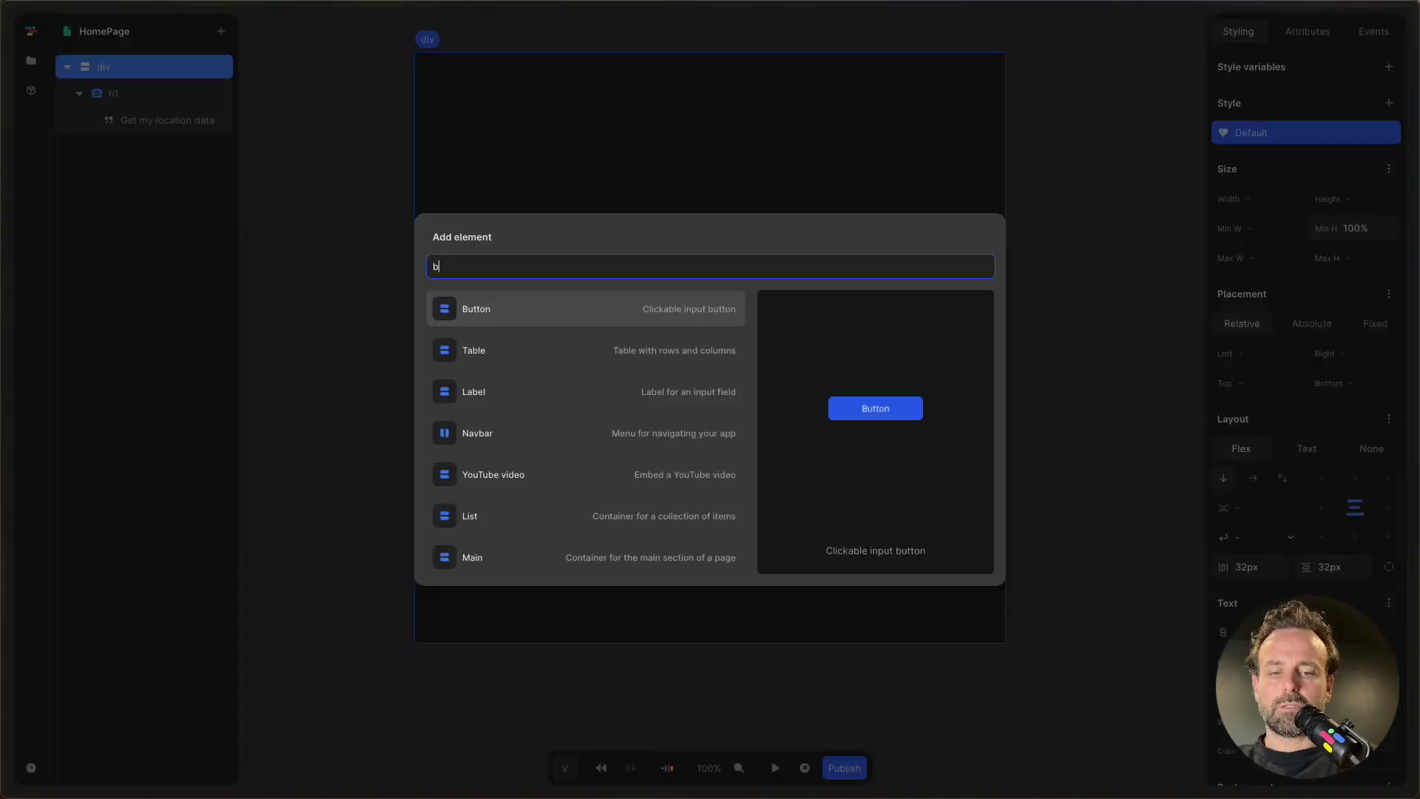
key(Return)
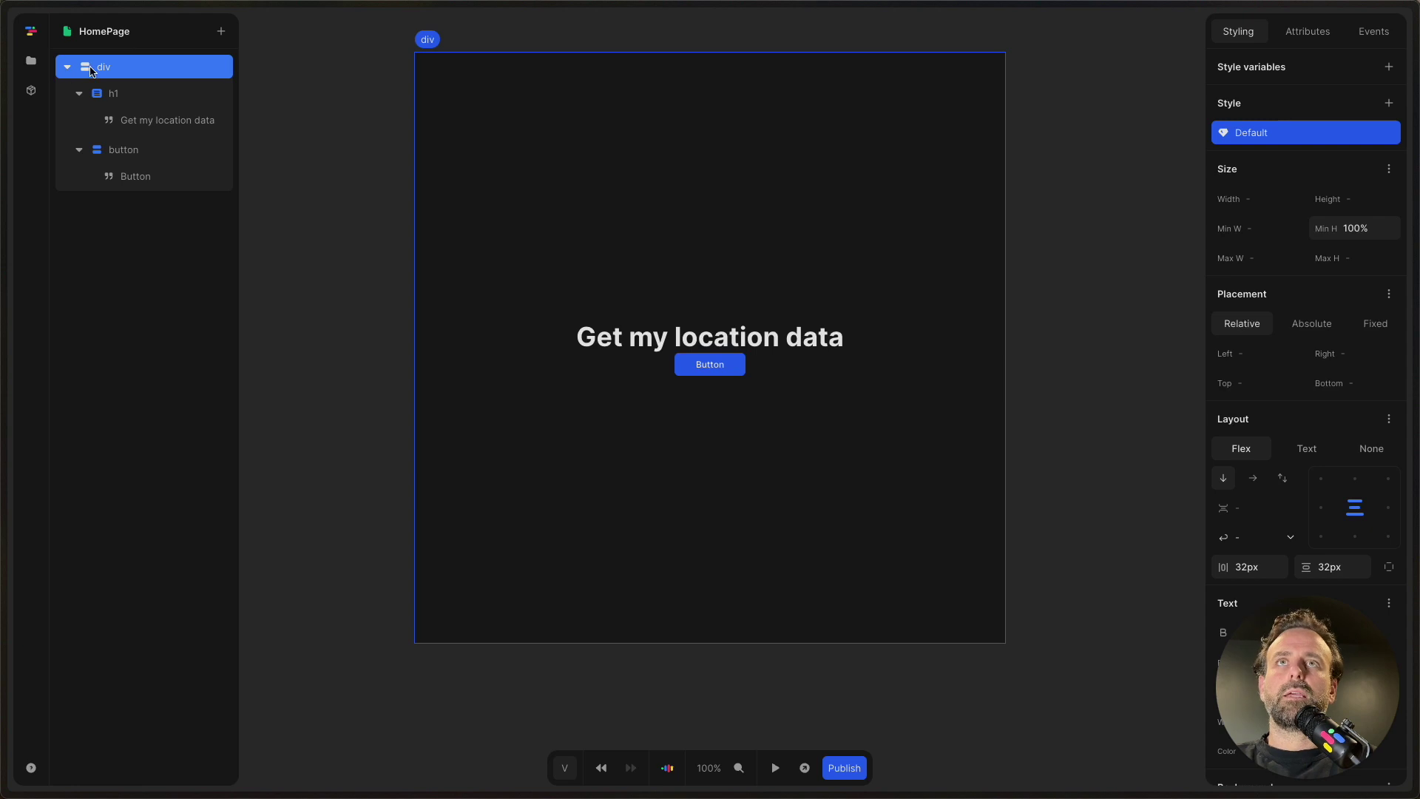
text(alink)
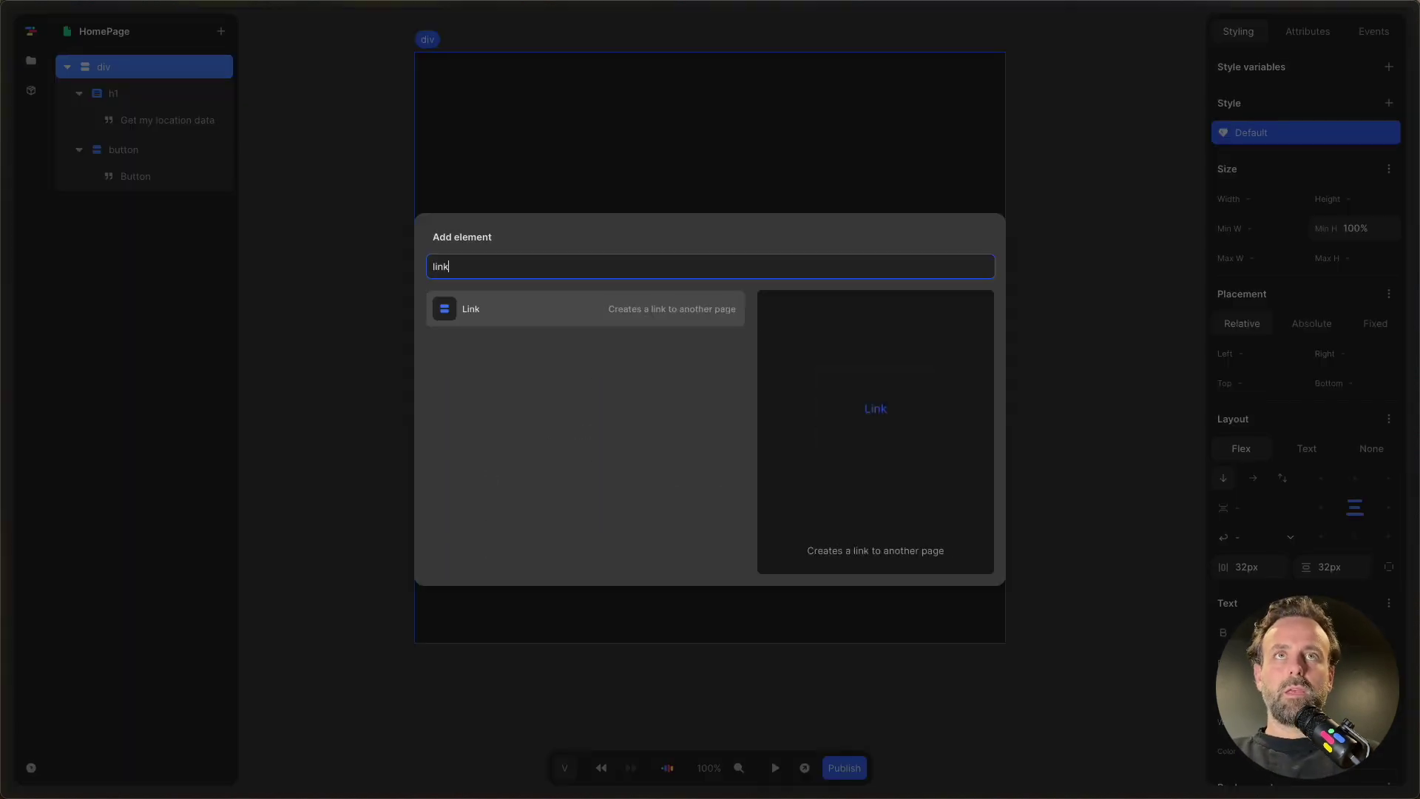
key(Return)
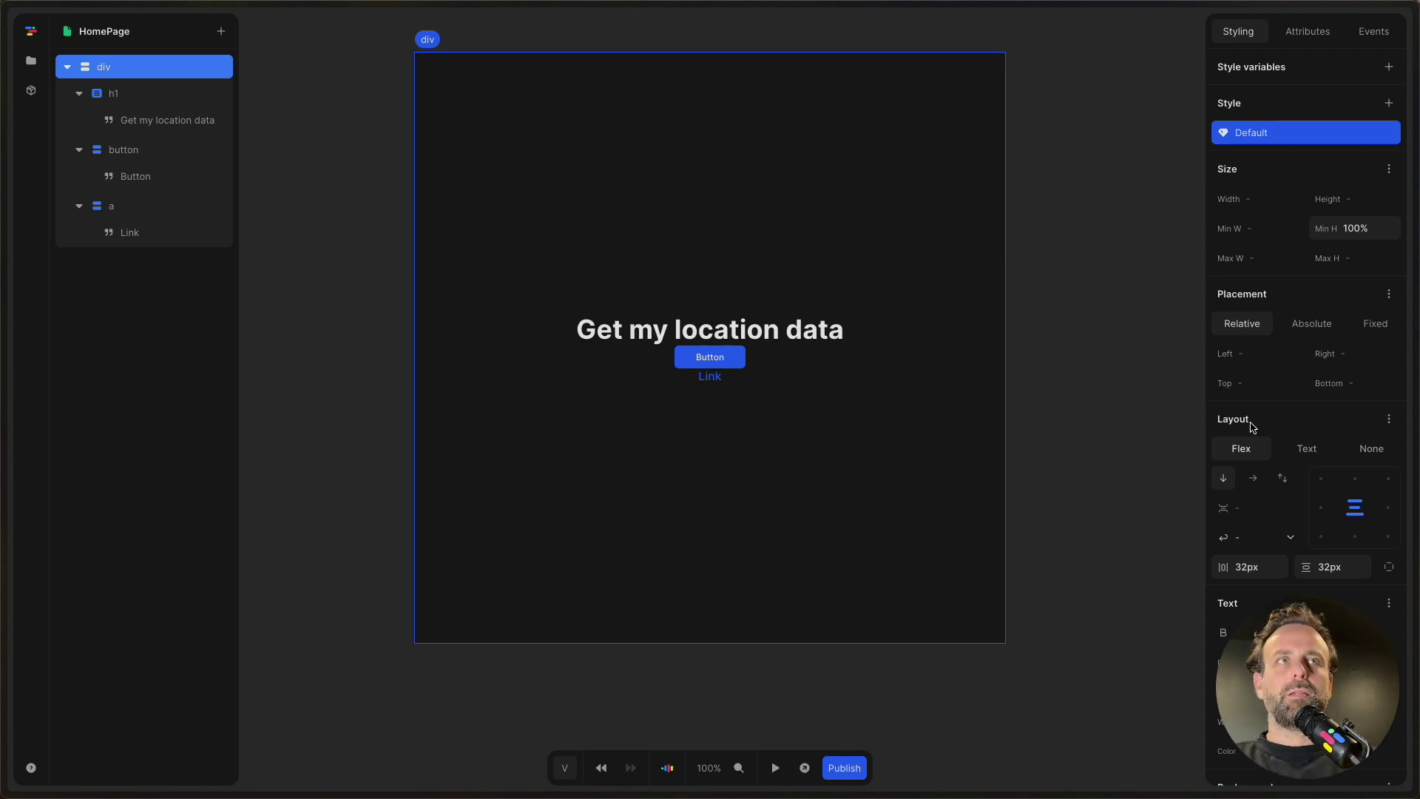
- Set the div's layout gap to 16px
click(1246, 509)
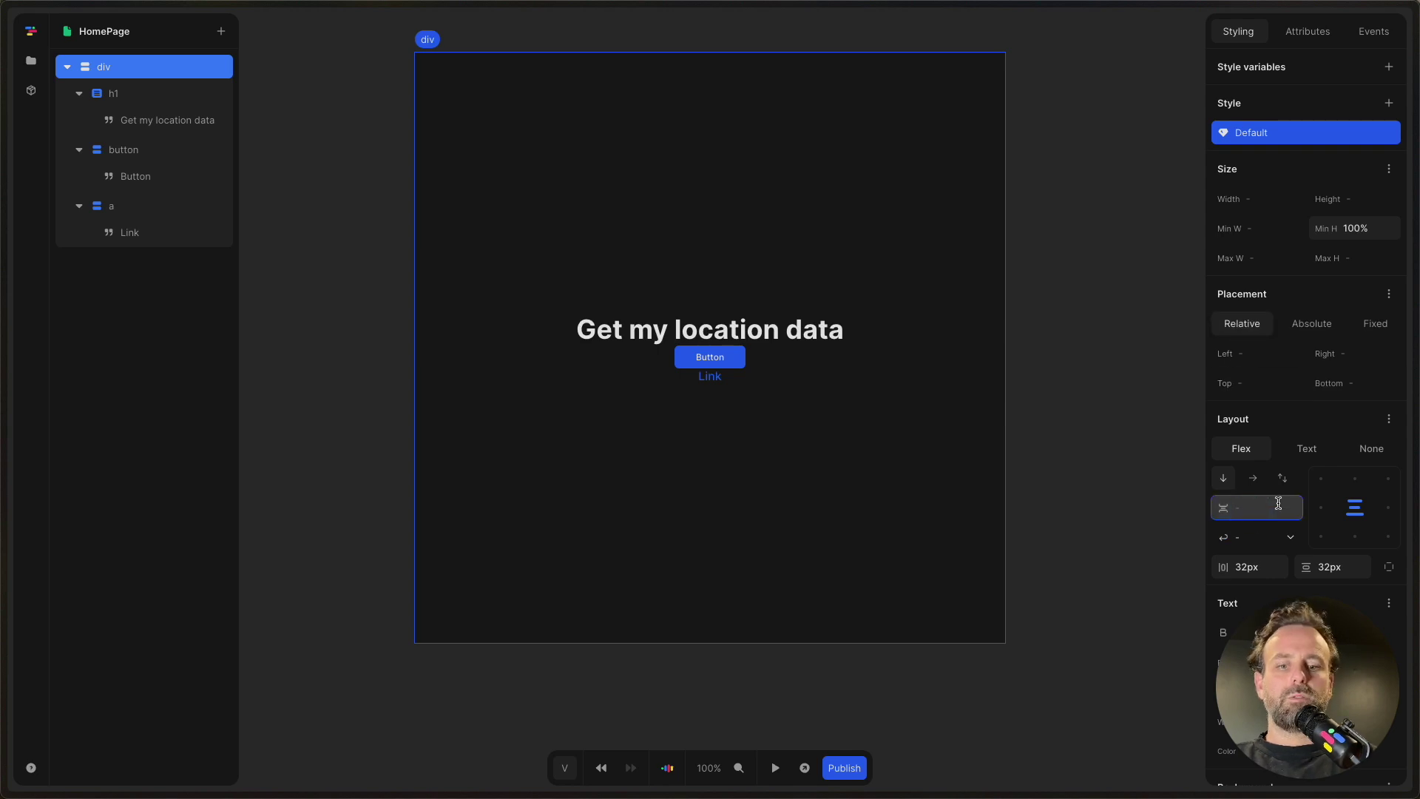
text(16px)
key(Return)
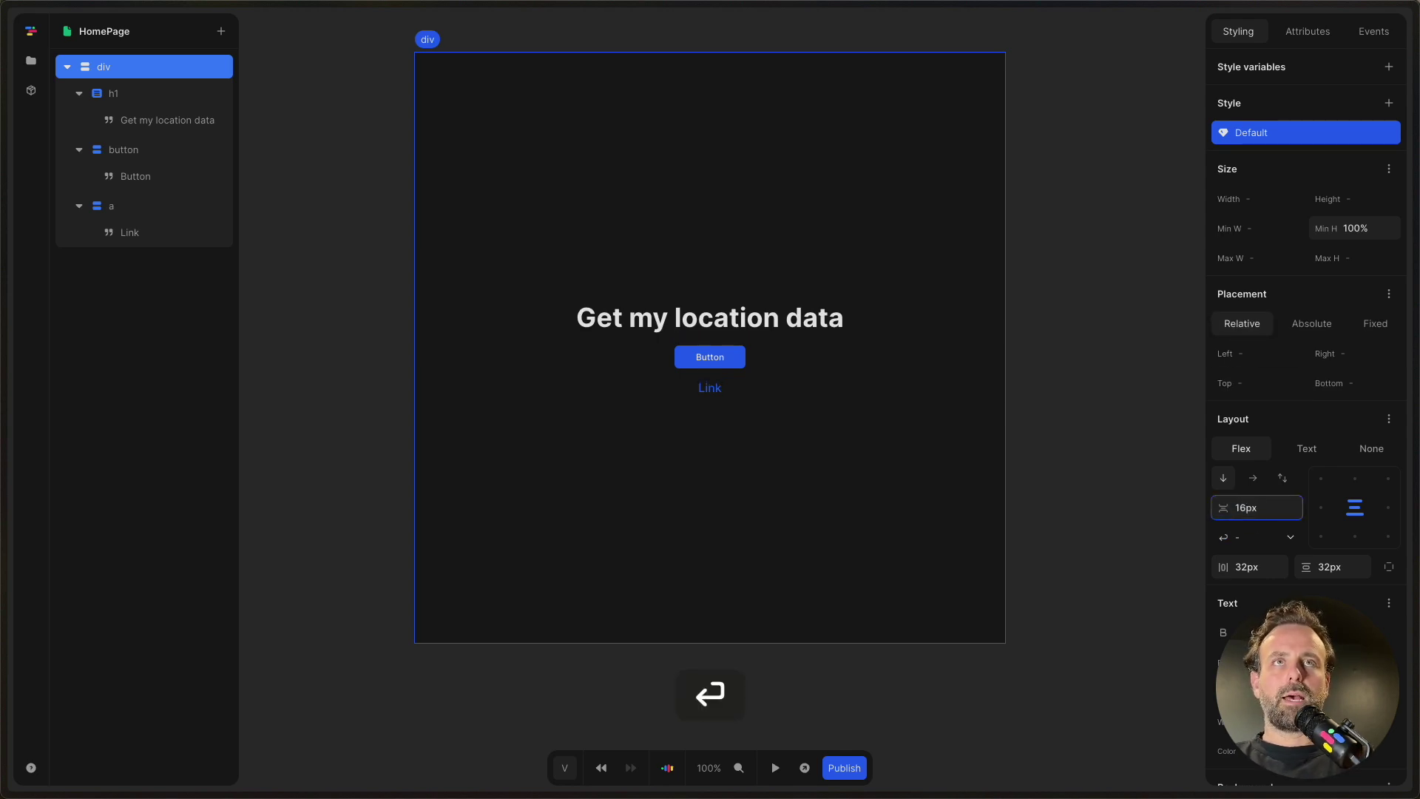
click(1090, 397)
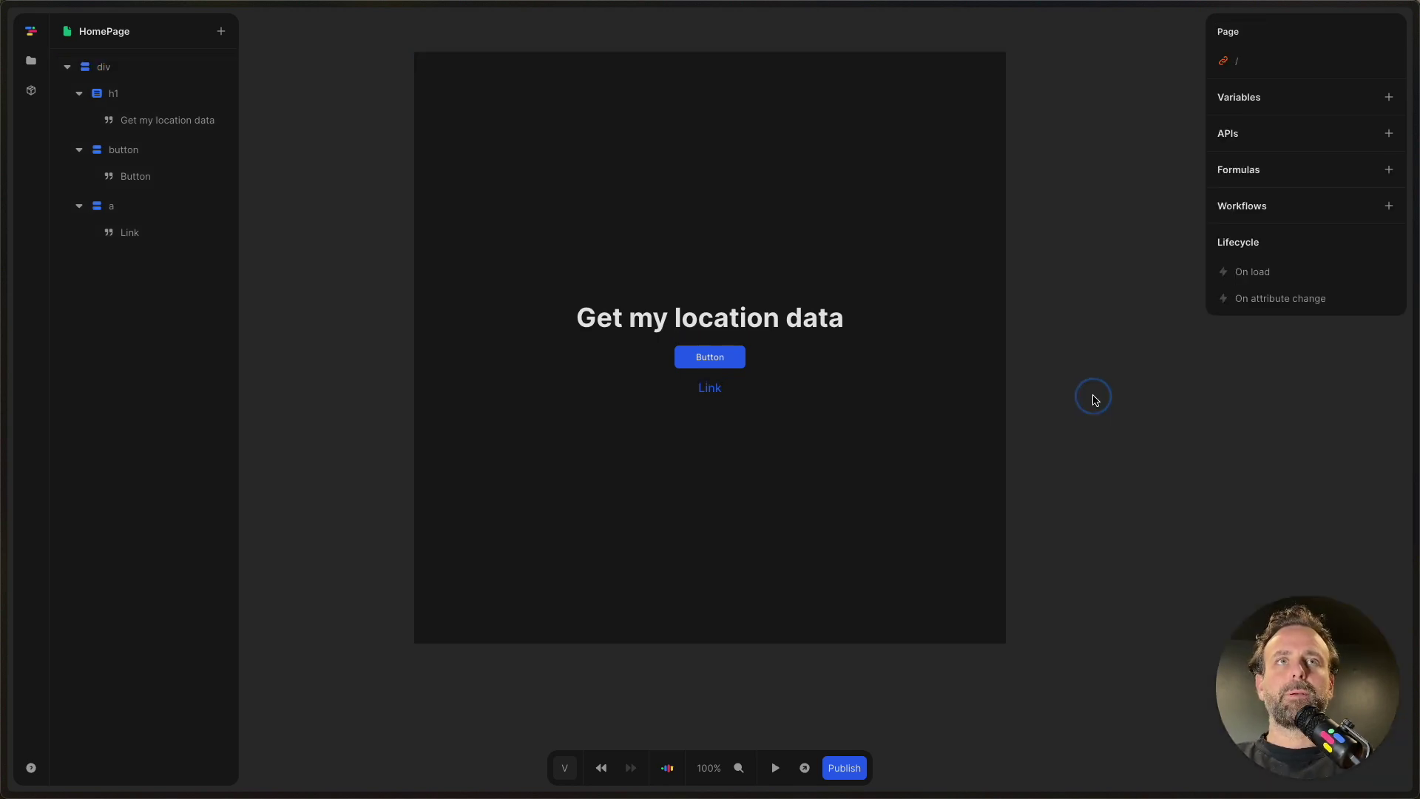
- Add a page variable 'location' with an empty-string initial value instead of Nothing
click(1388, 99)
text(location)
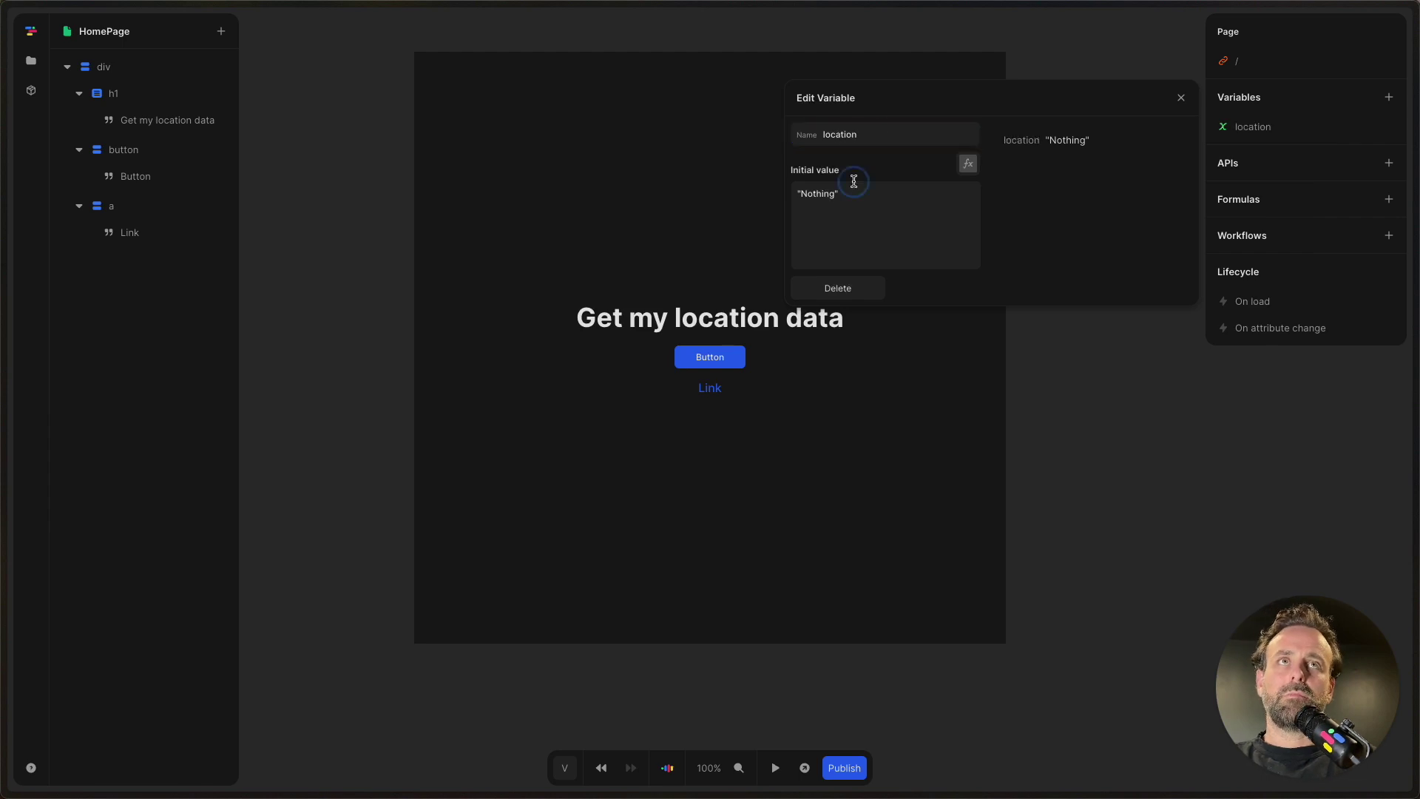
triple_click(844, 200)
key(BackSpace)
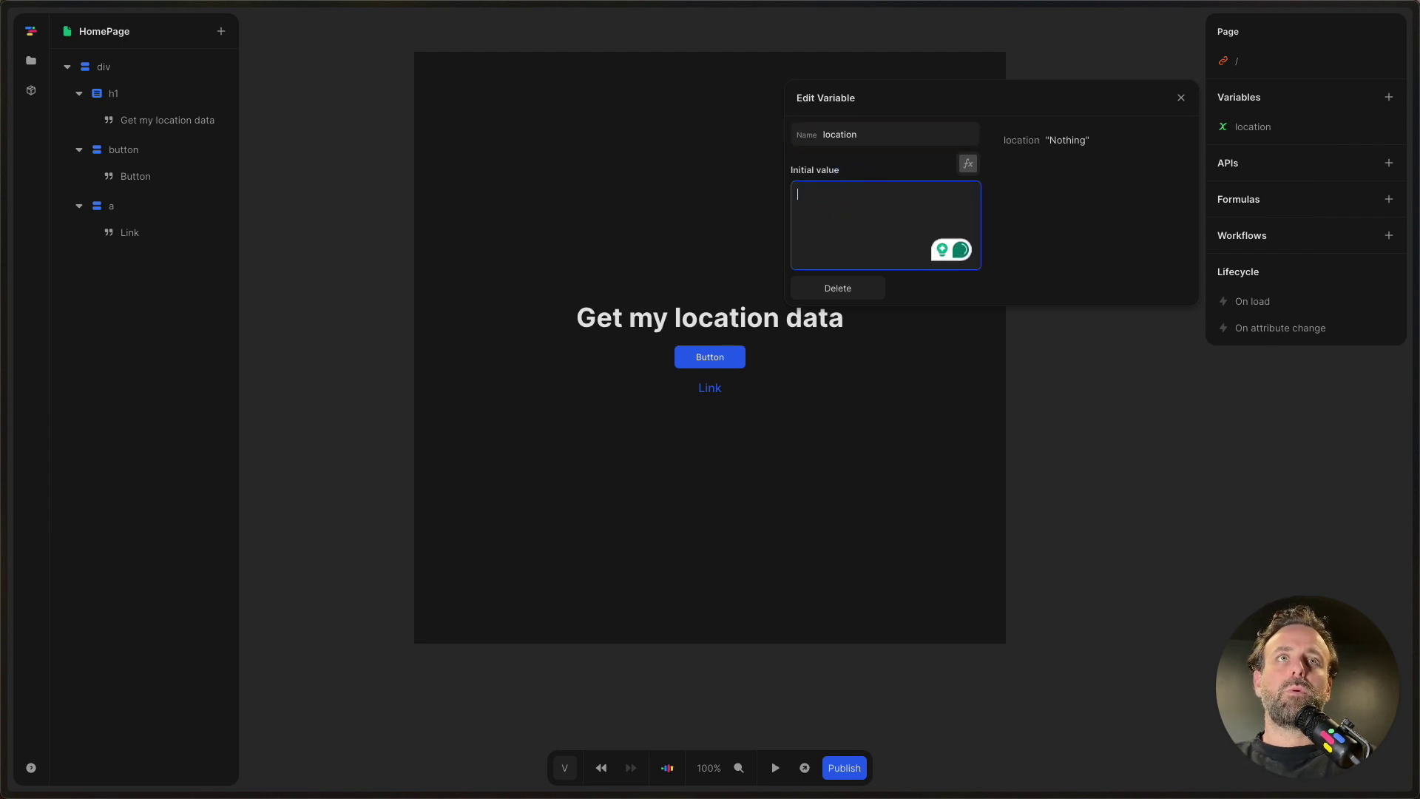
text(")
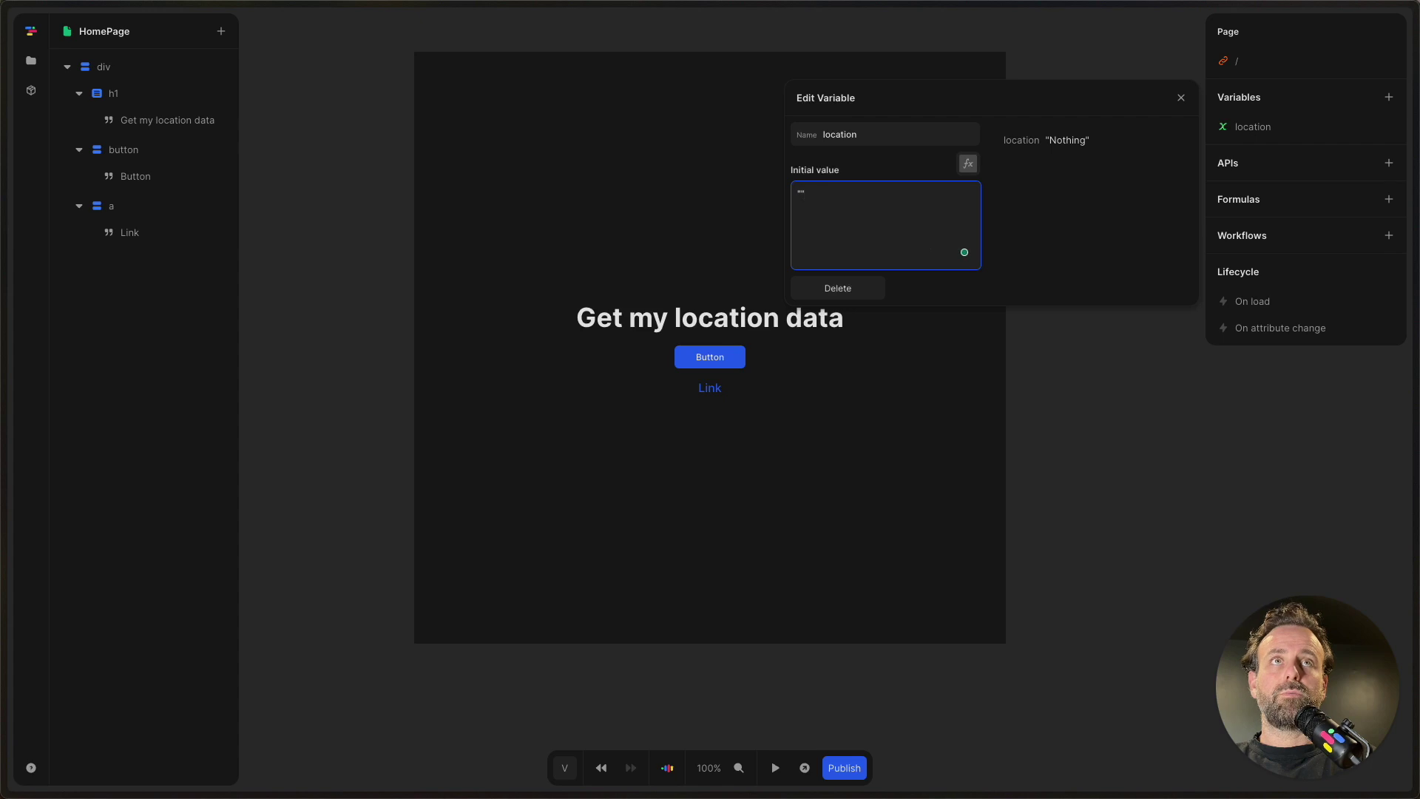
key(Return)
click(1172, 492)
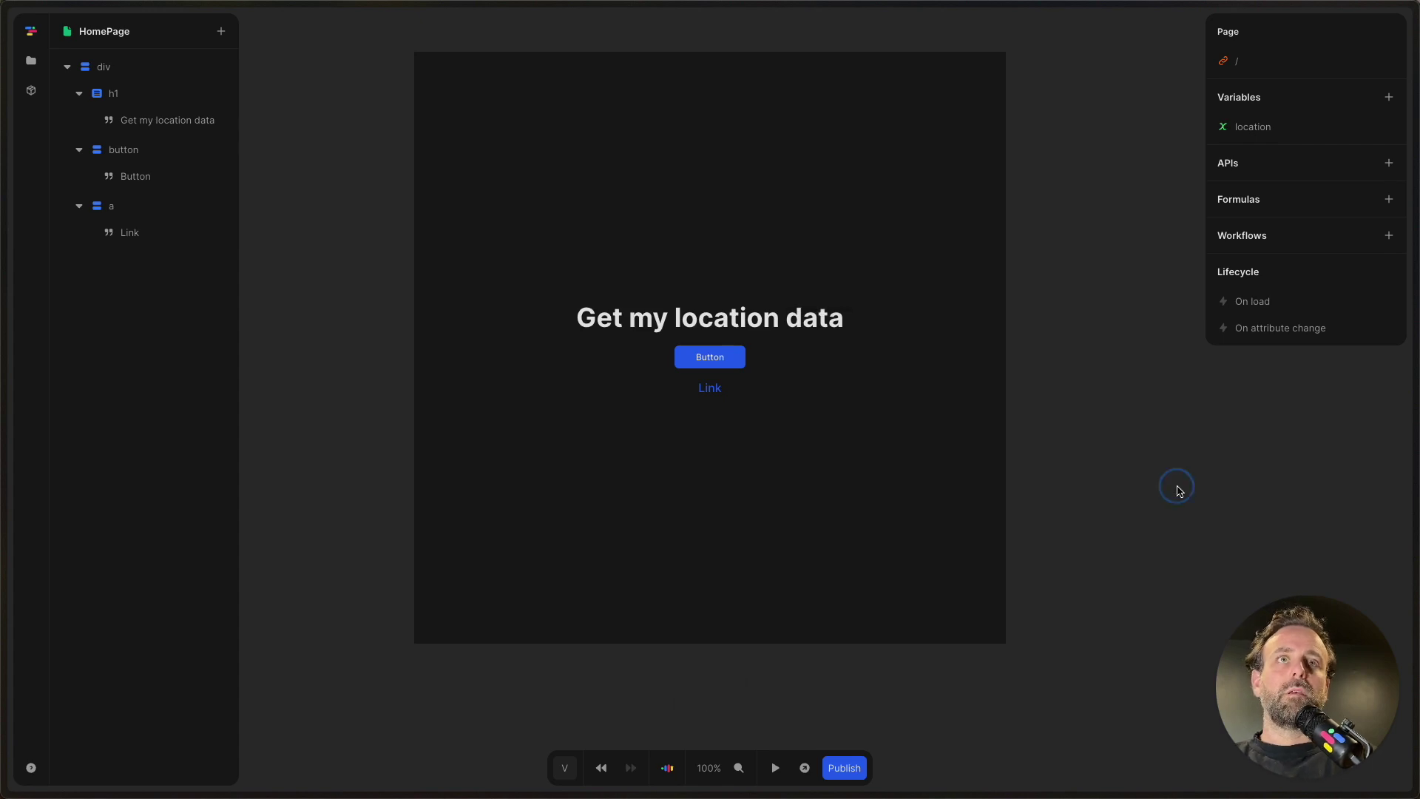
click(721, 360)
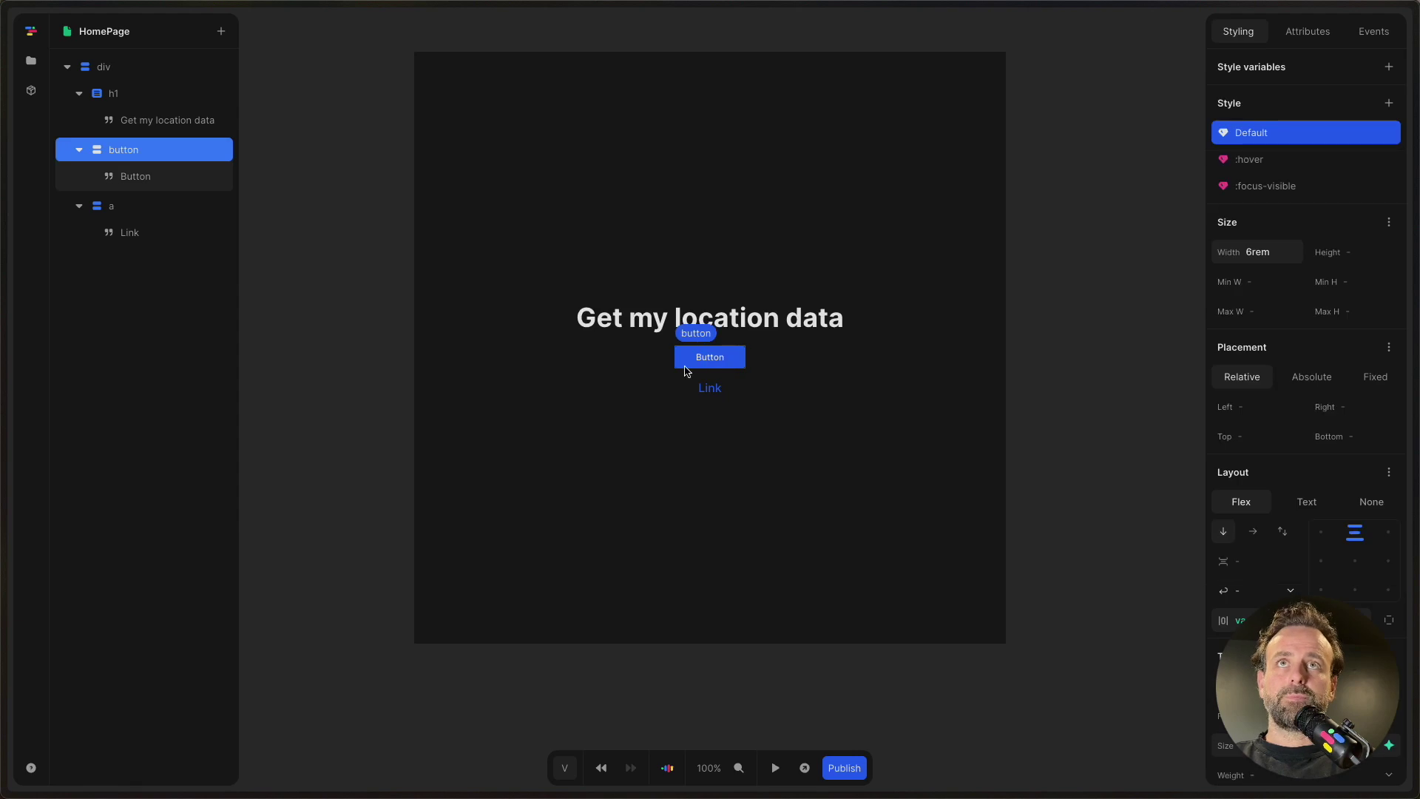
- Create a click event workflow on the Button, ready for a first action
click(1370, 33)
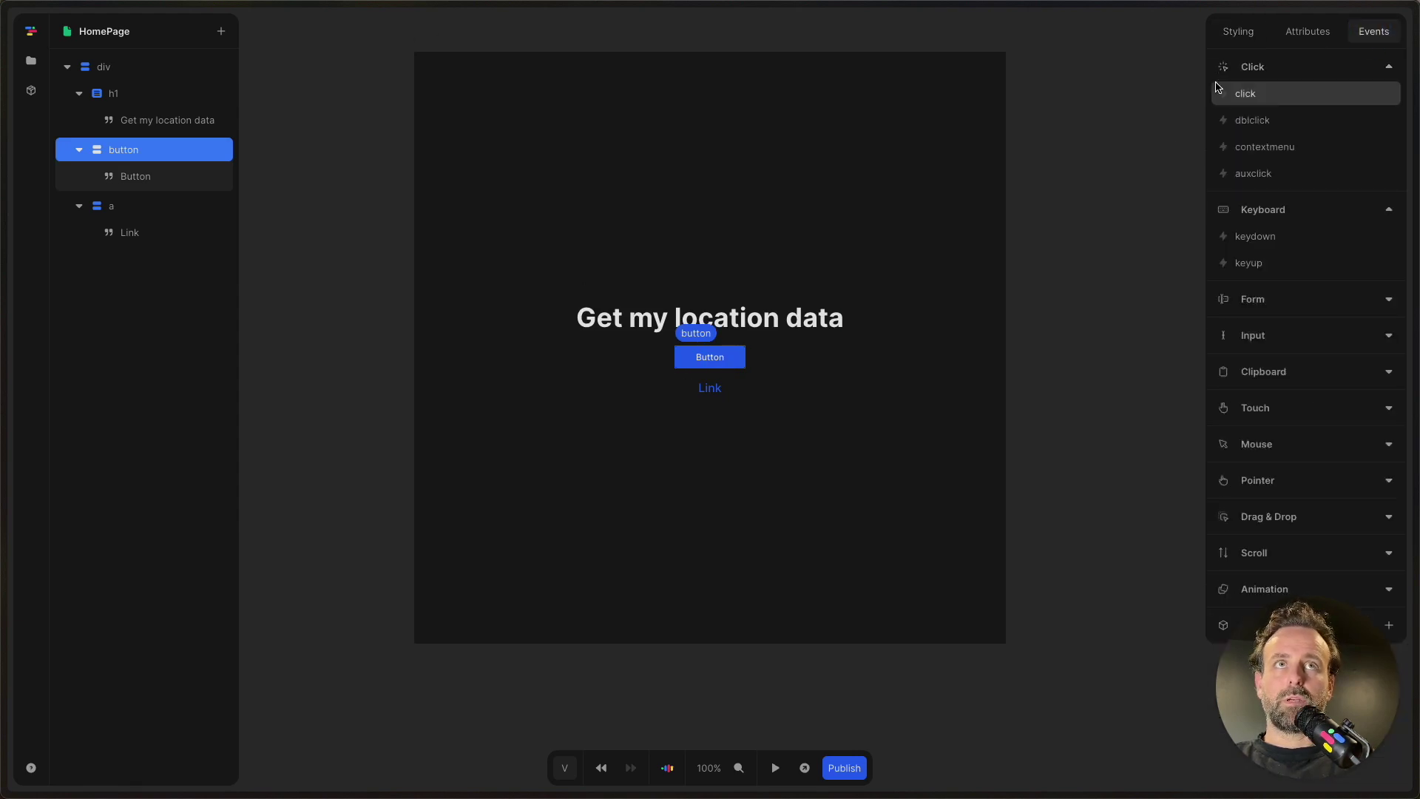
click(1257, 94)
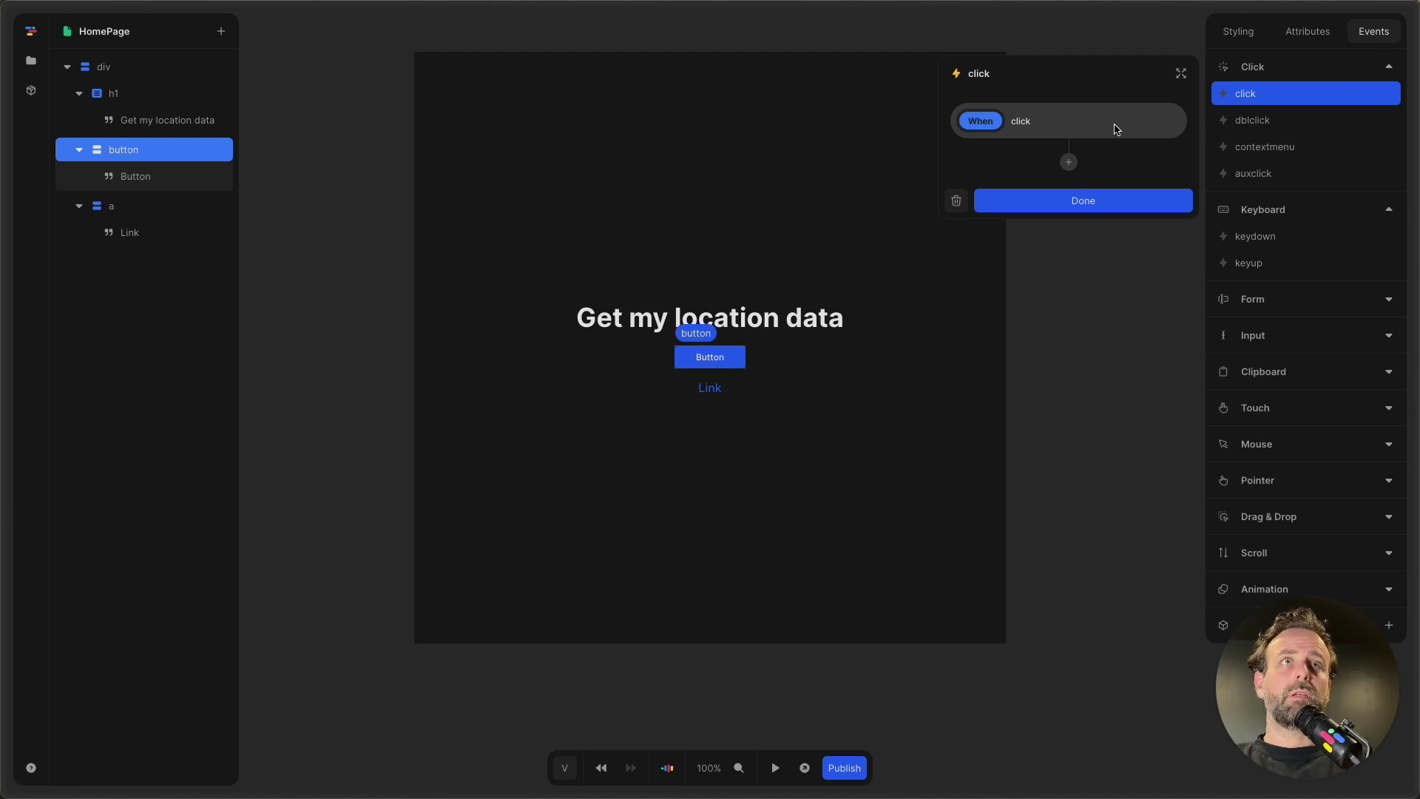
click(1070, 164)
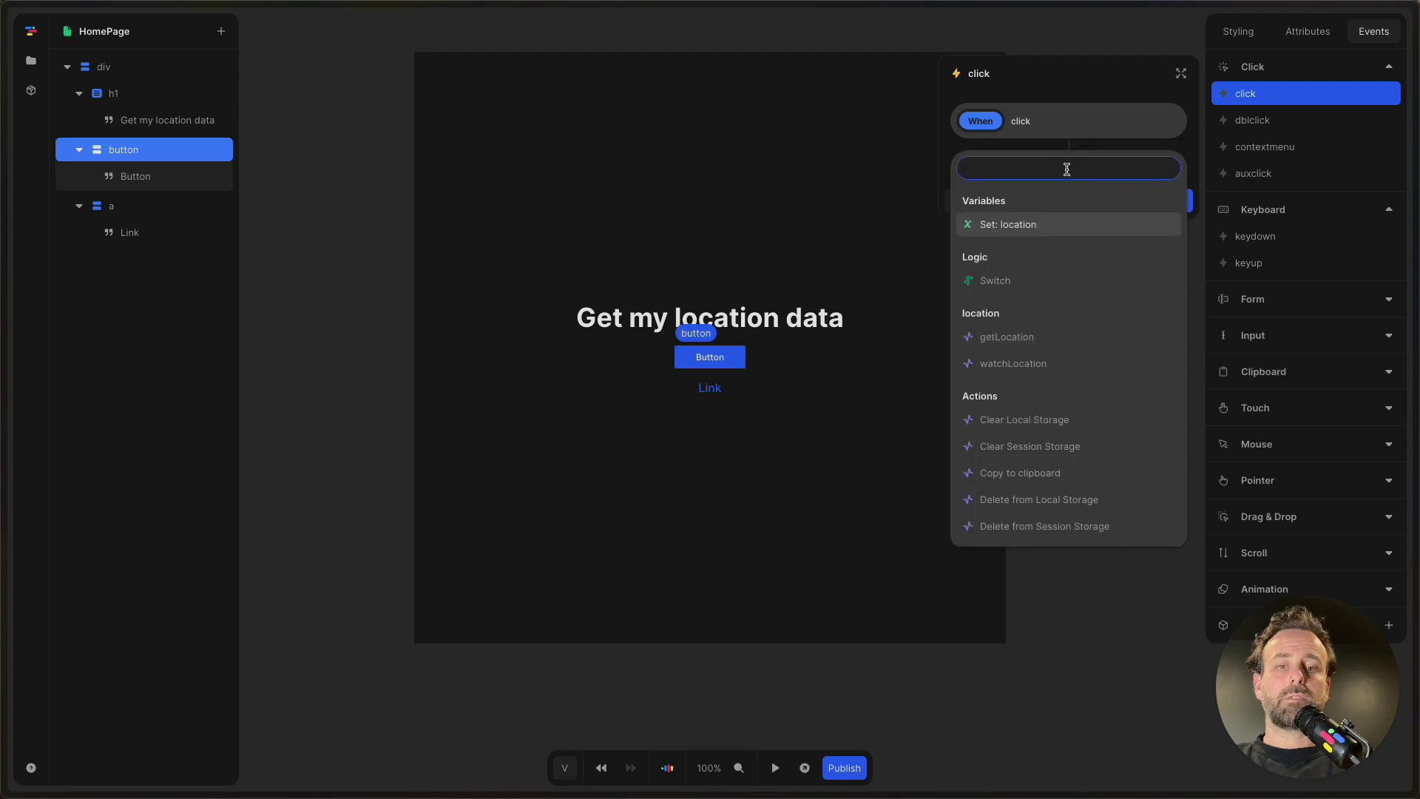
- Add the getLocation action to the click workflow and open its success workflow
text(get)
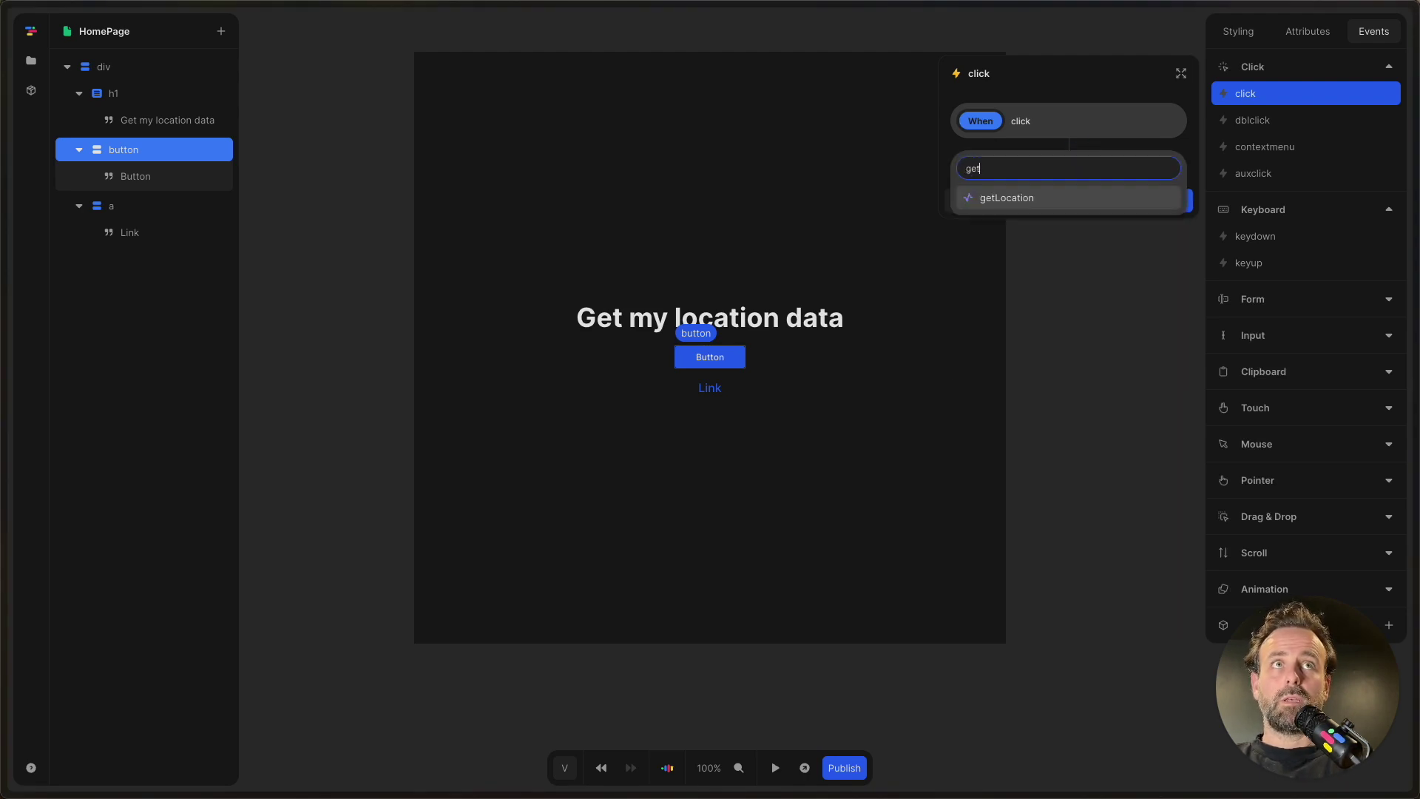
click(1043, 203)
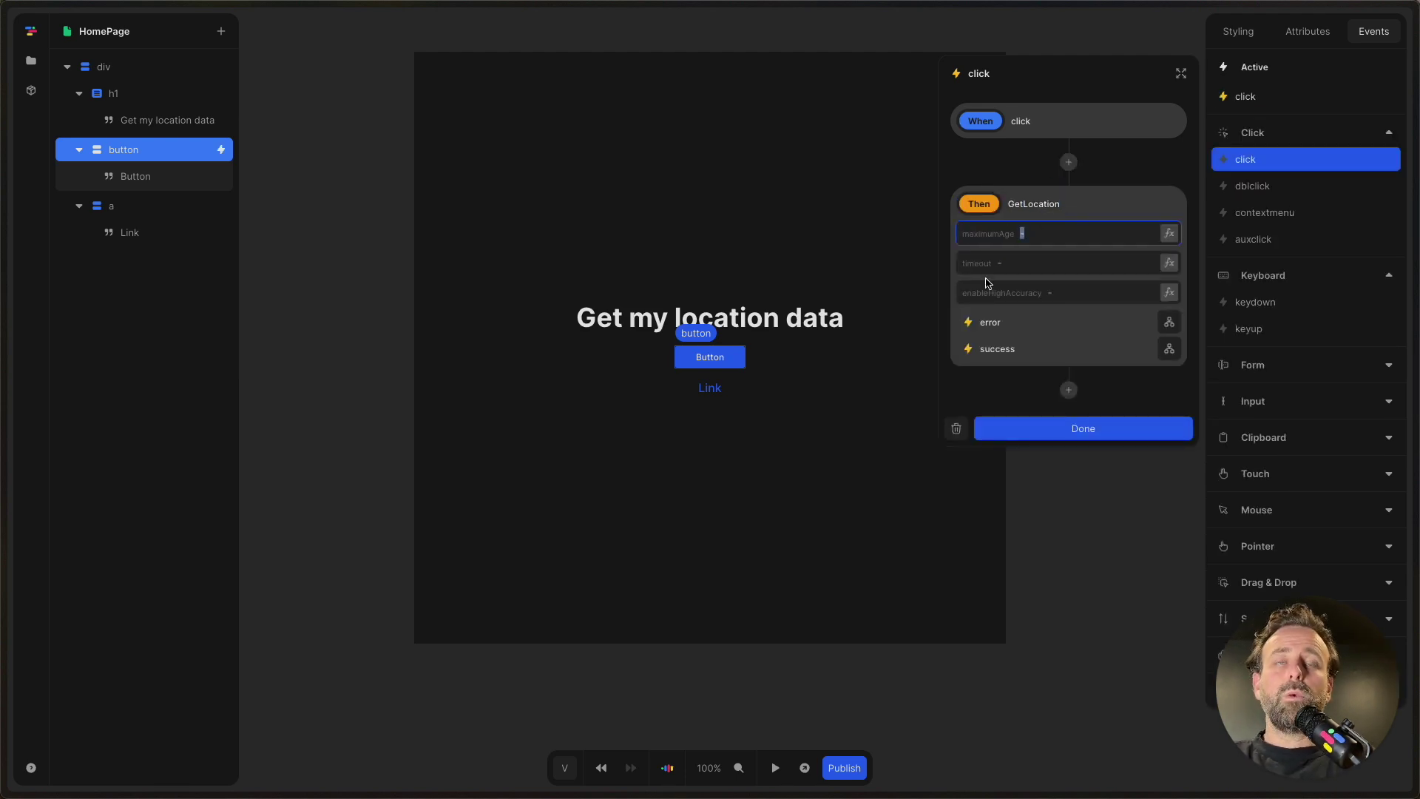
click(1170, 349)
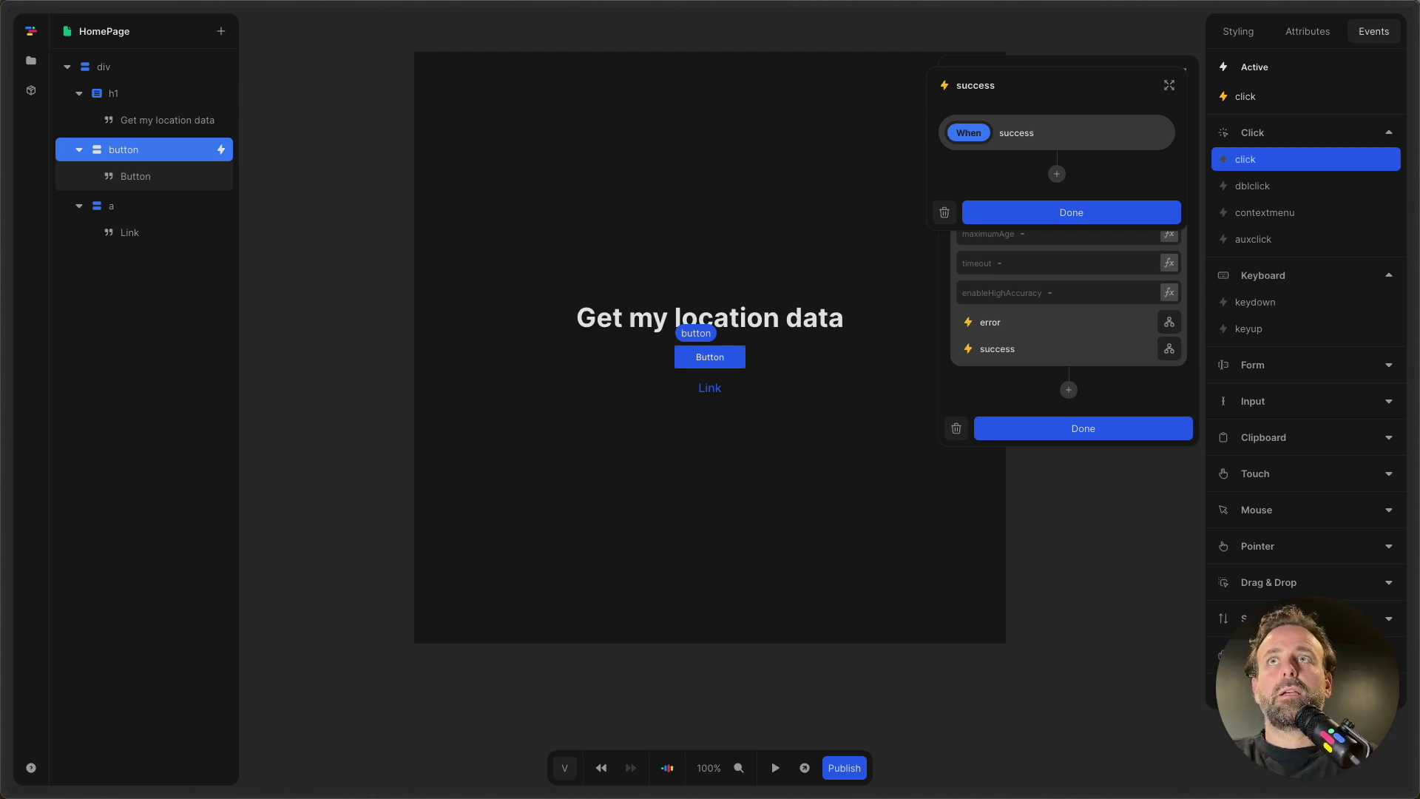
- In the success workflow, add Set: location storing the returned coords and timestamp
click(1058, 176)
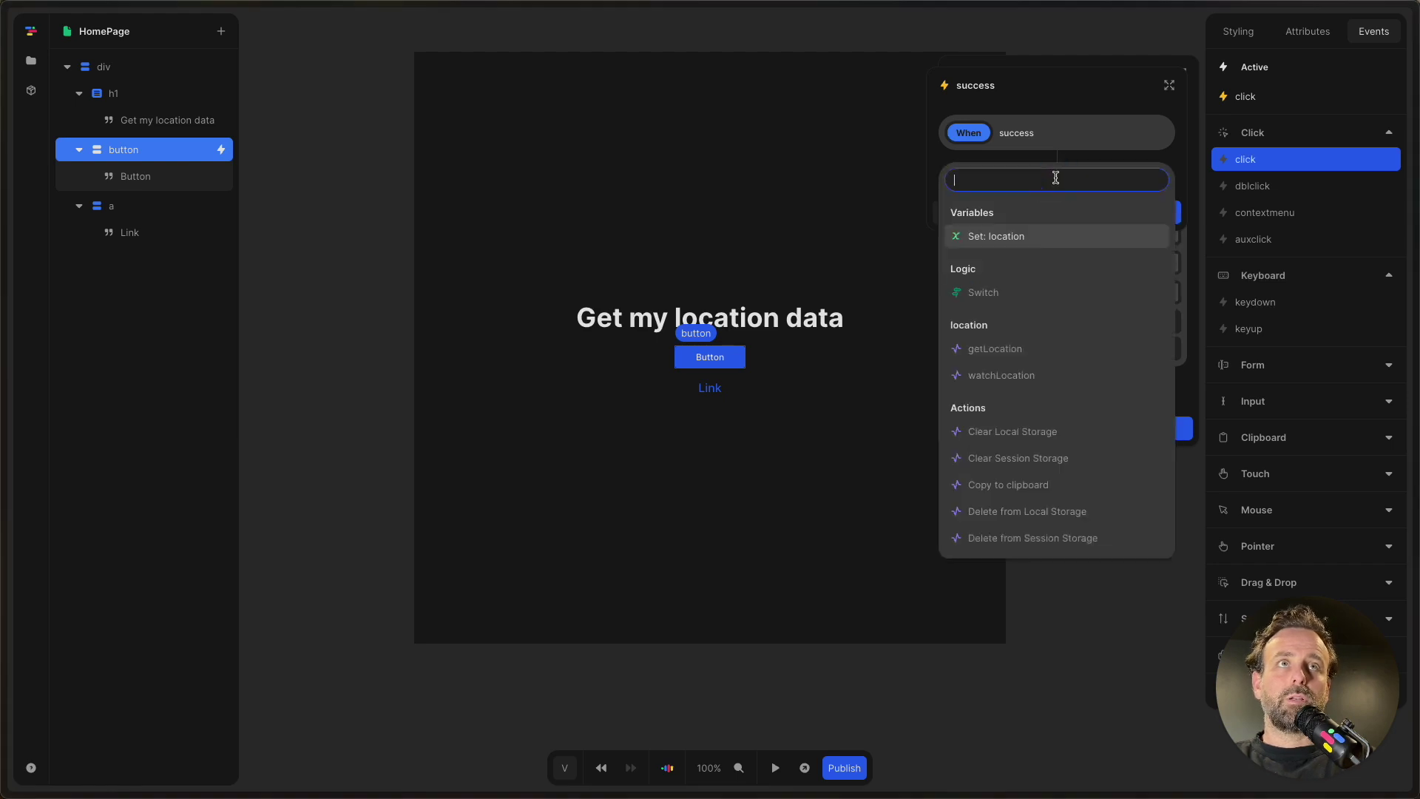
click(1040, 237)
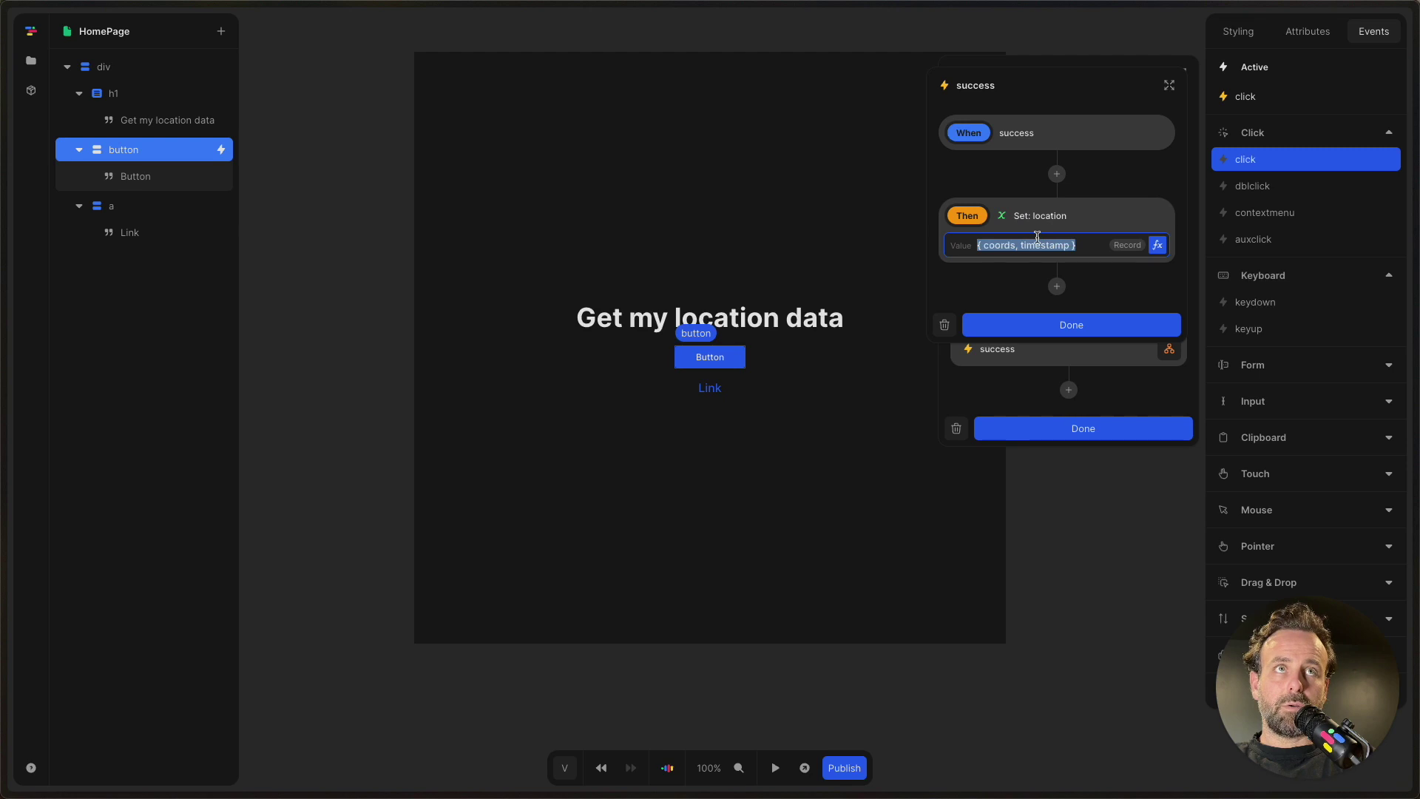
click(1103, 330)
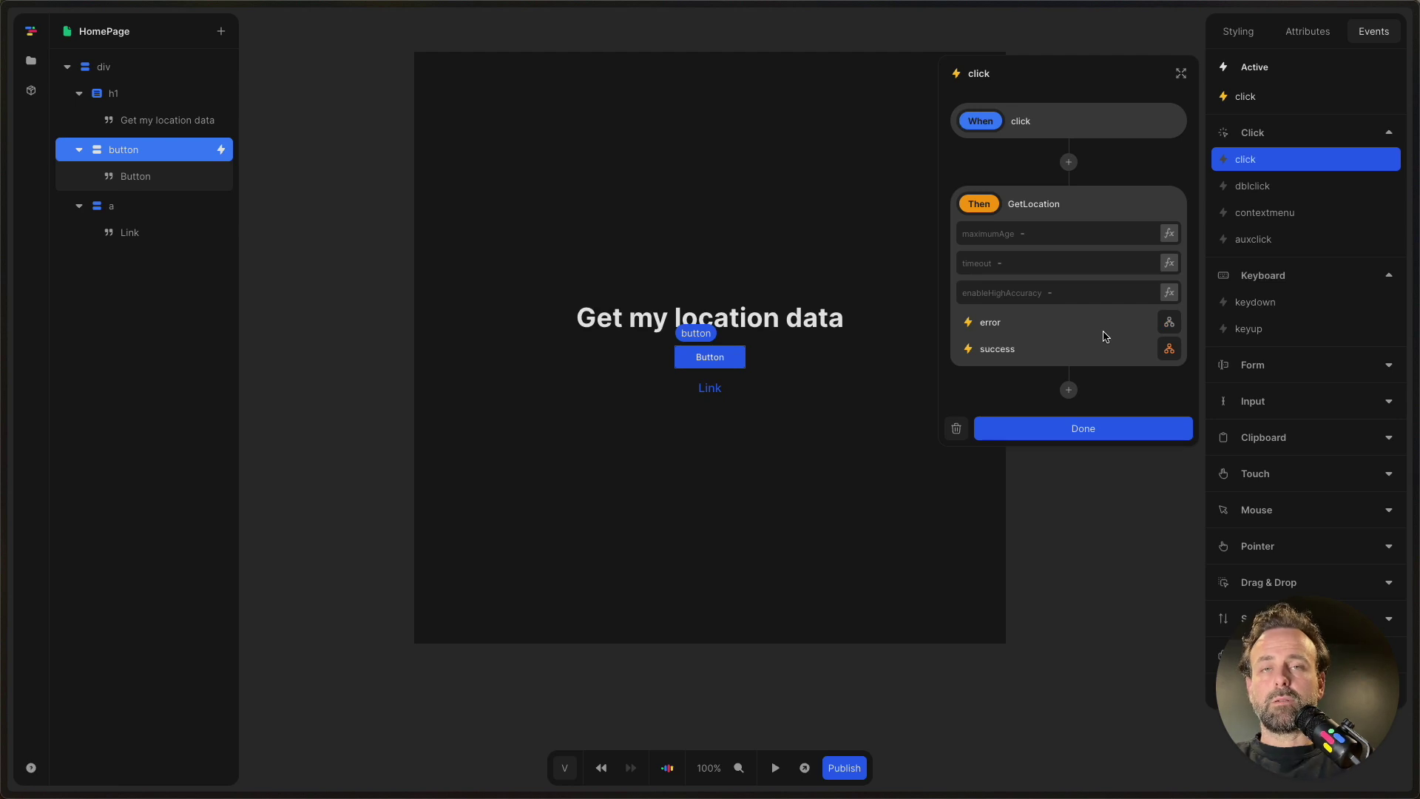
- Select the Link and make its href attribute a formula
click(1138, 437)
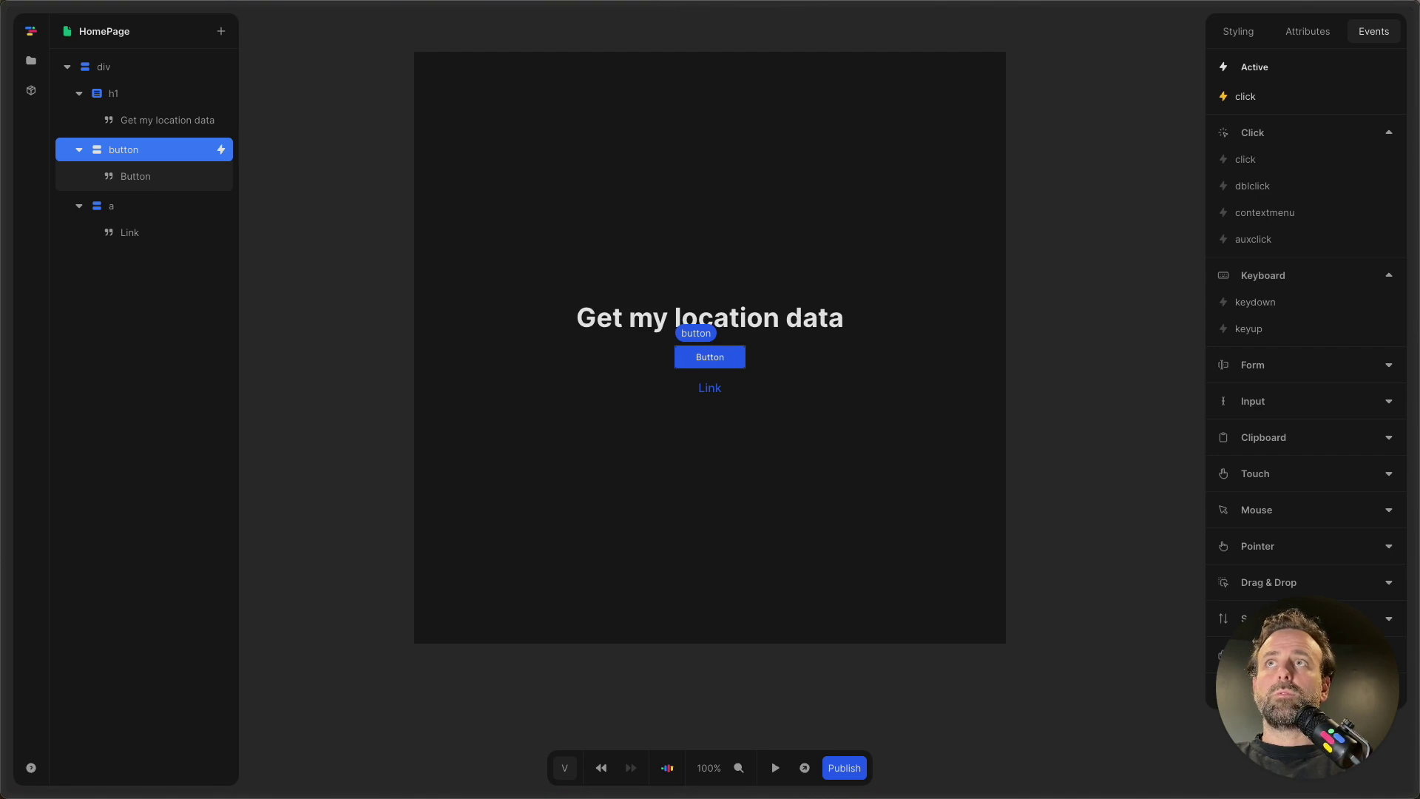
click(118, 207)
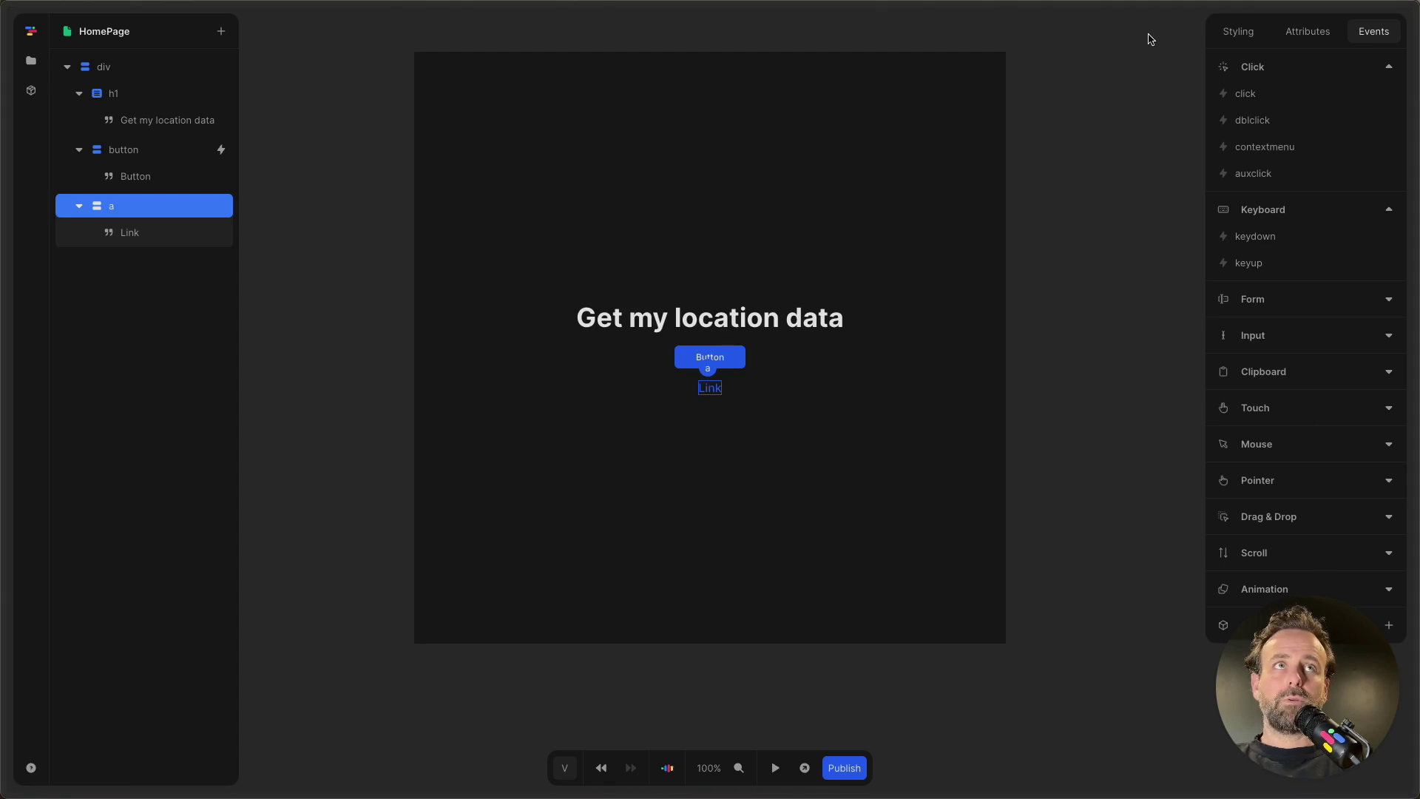
click(1306, 33)
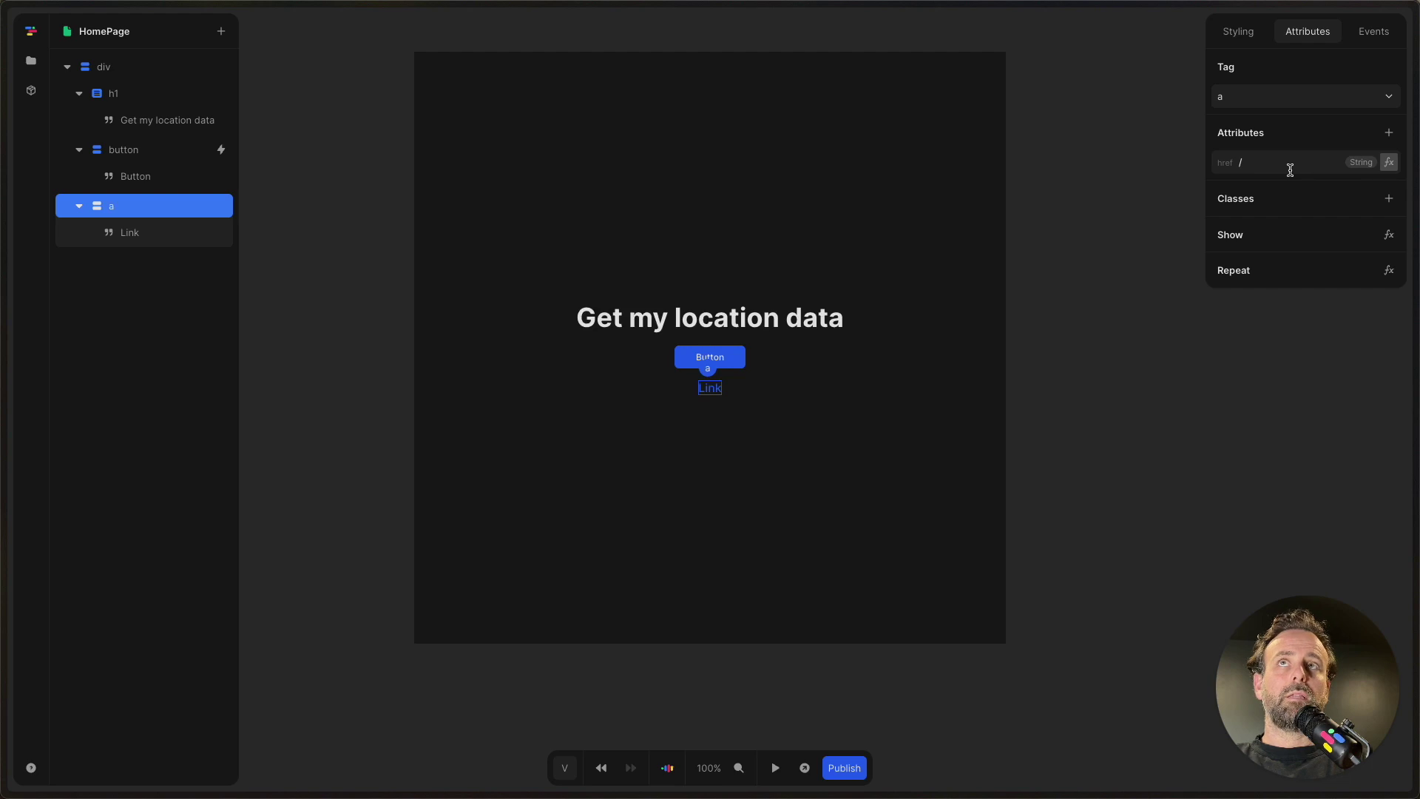
click(1390, 164)
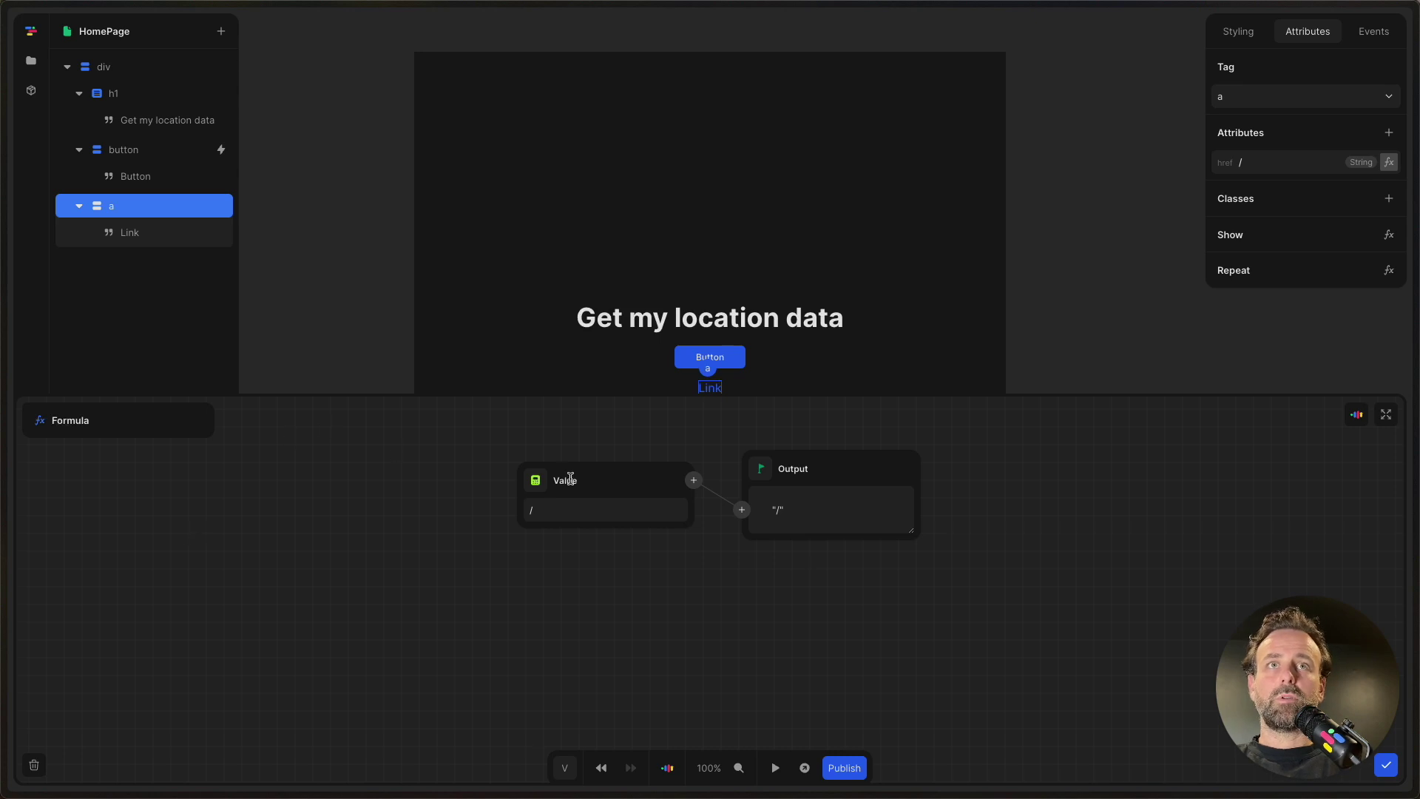
- Build the href formula passing the location variable into googleMapsLocationLink
click(539, 485)
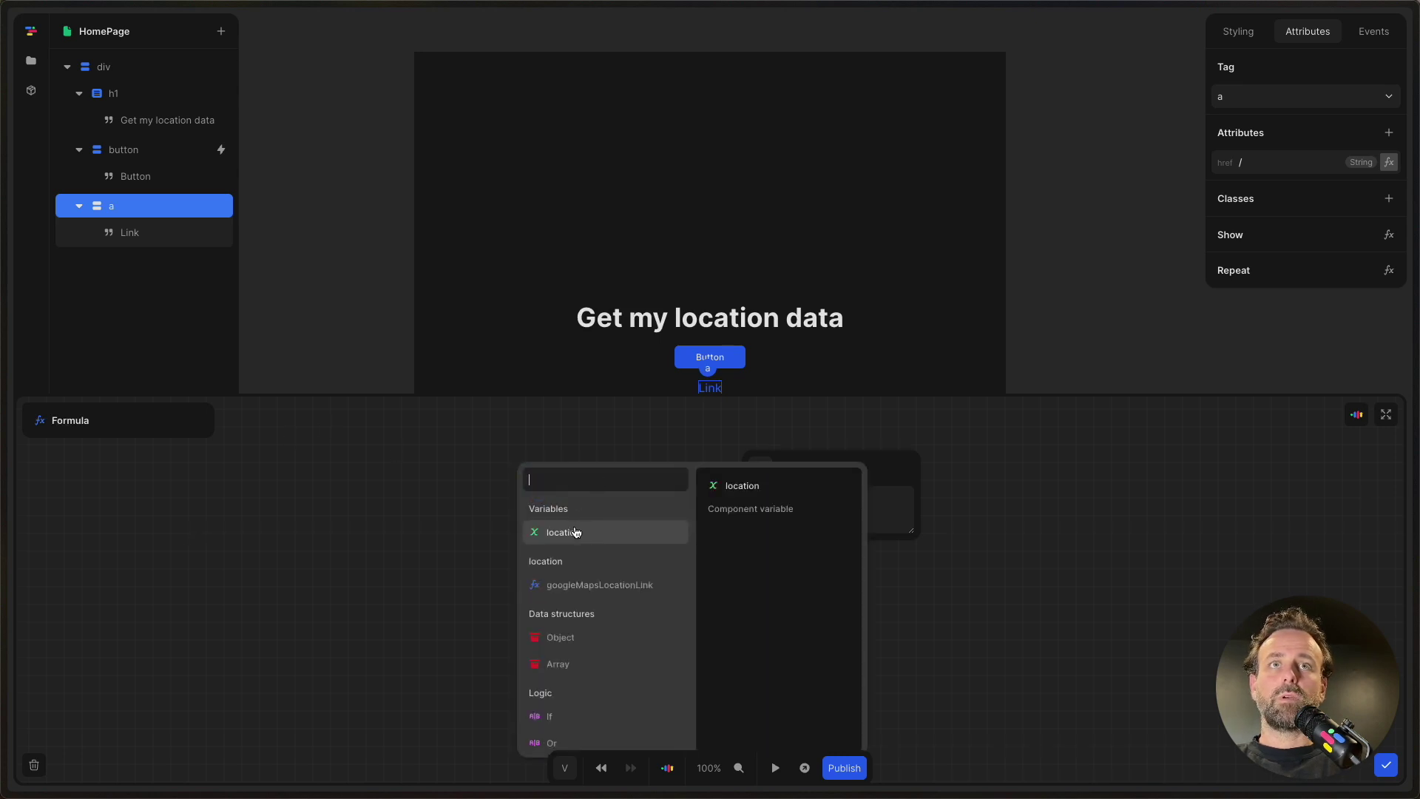
click(575, 532)
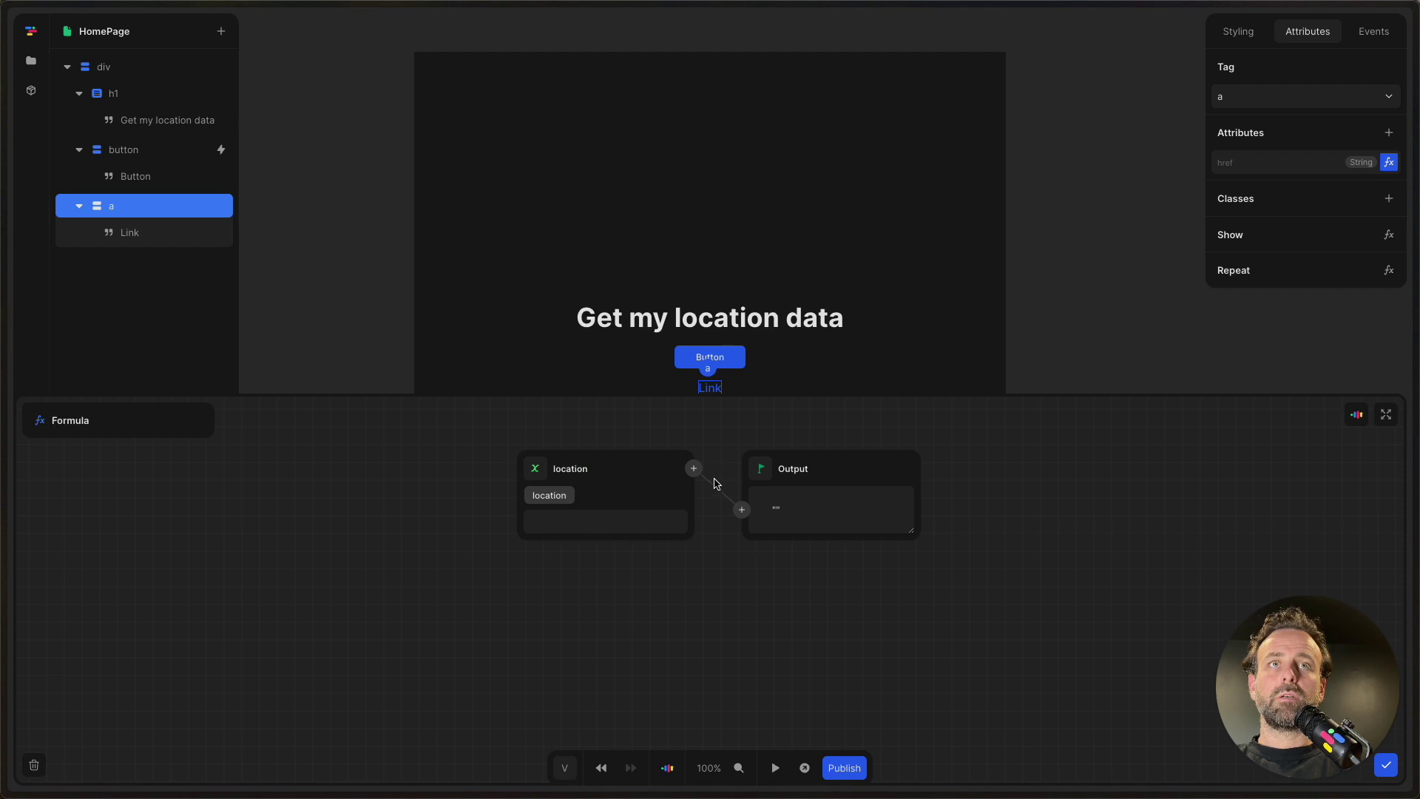
click(693, 468)
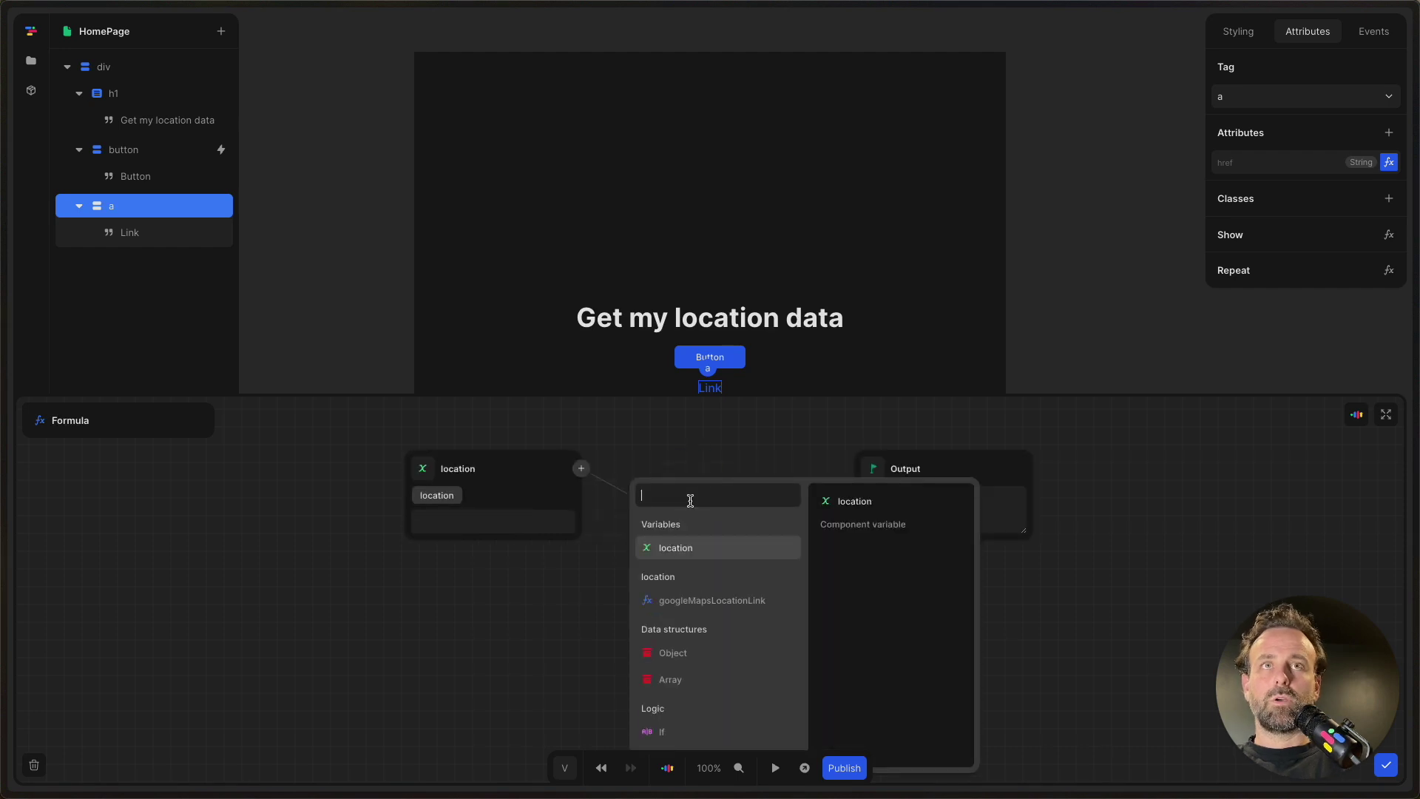
click(697, 604)
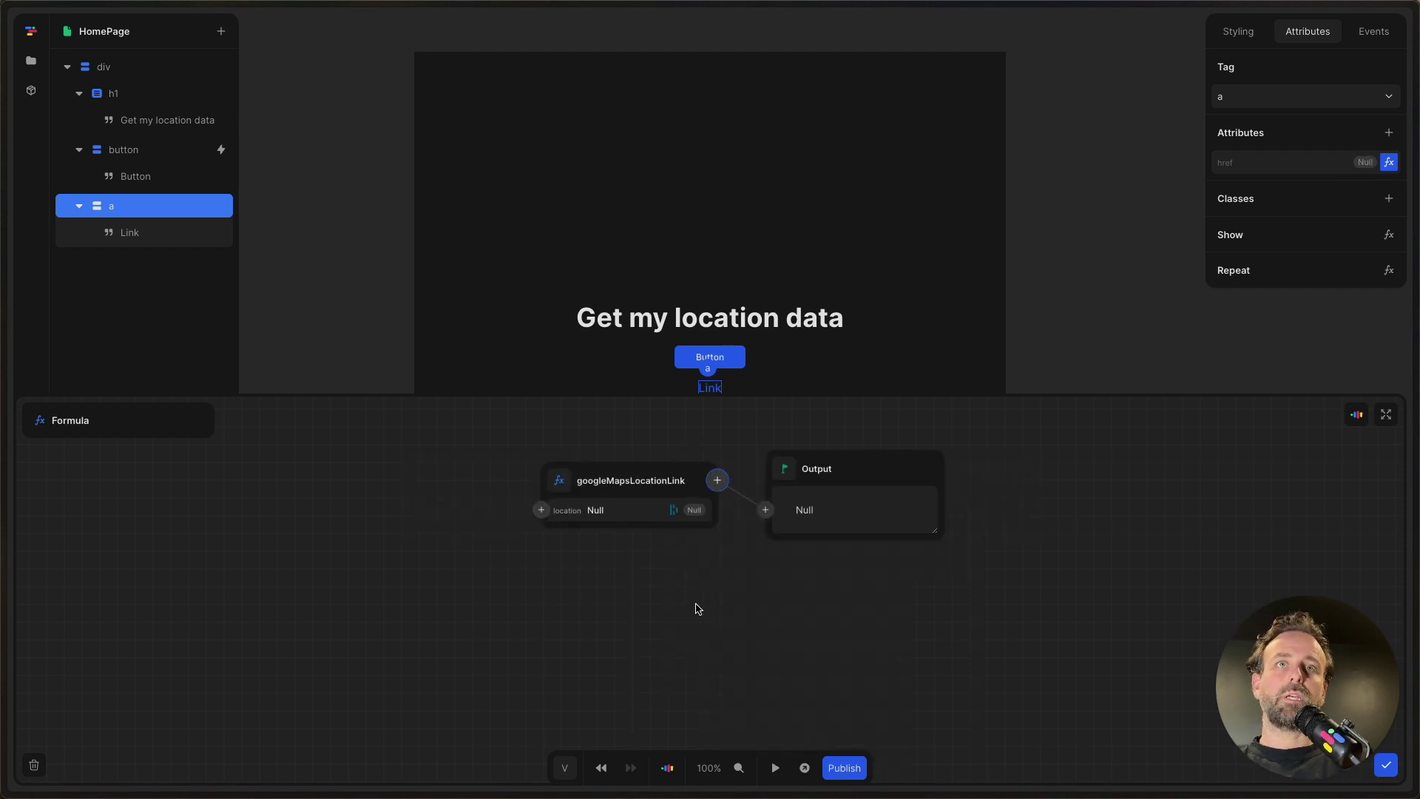
click(541, 510)
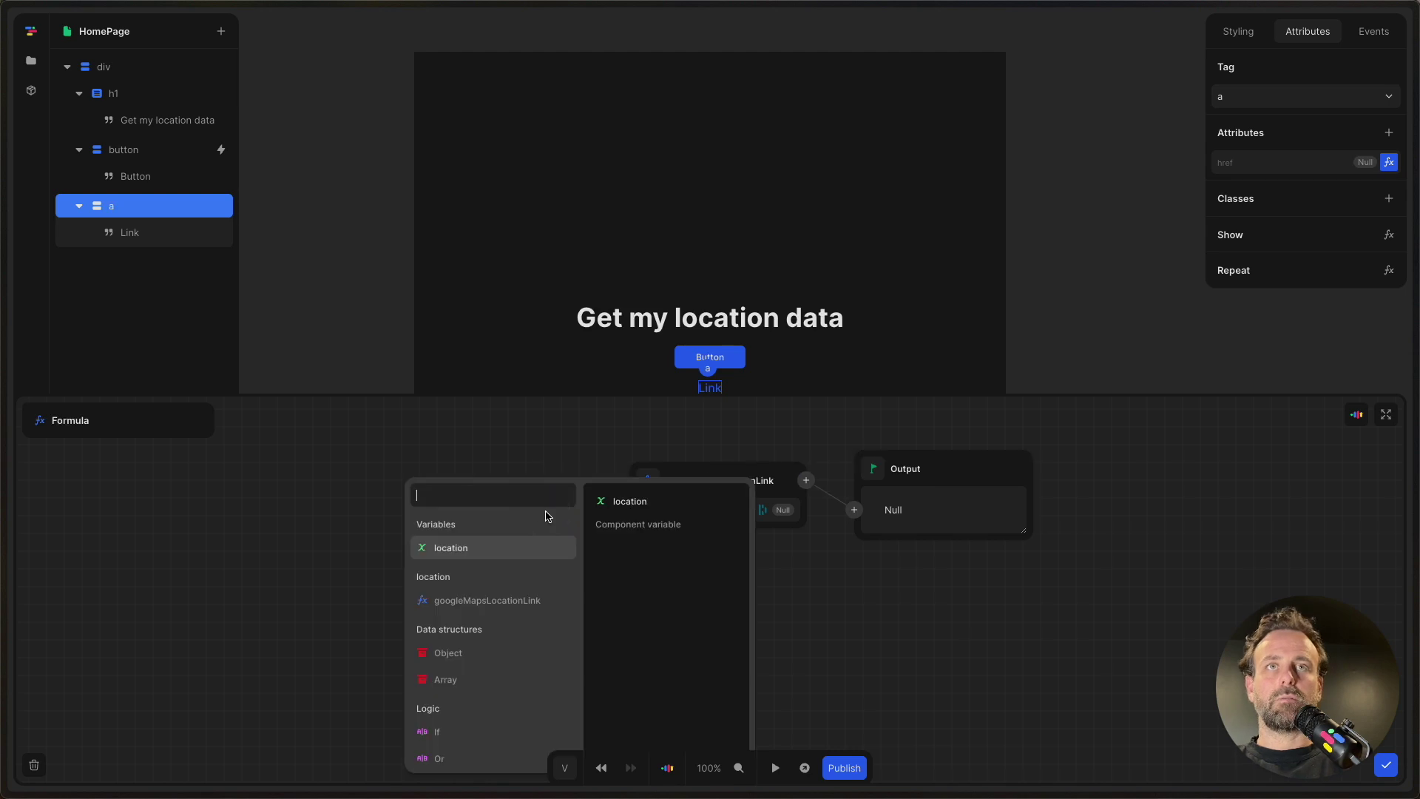
click(477, 549)
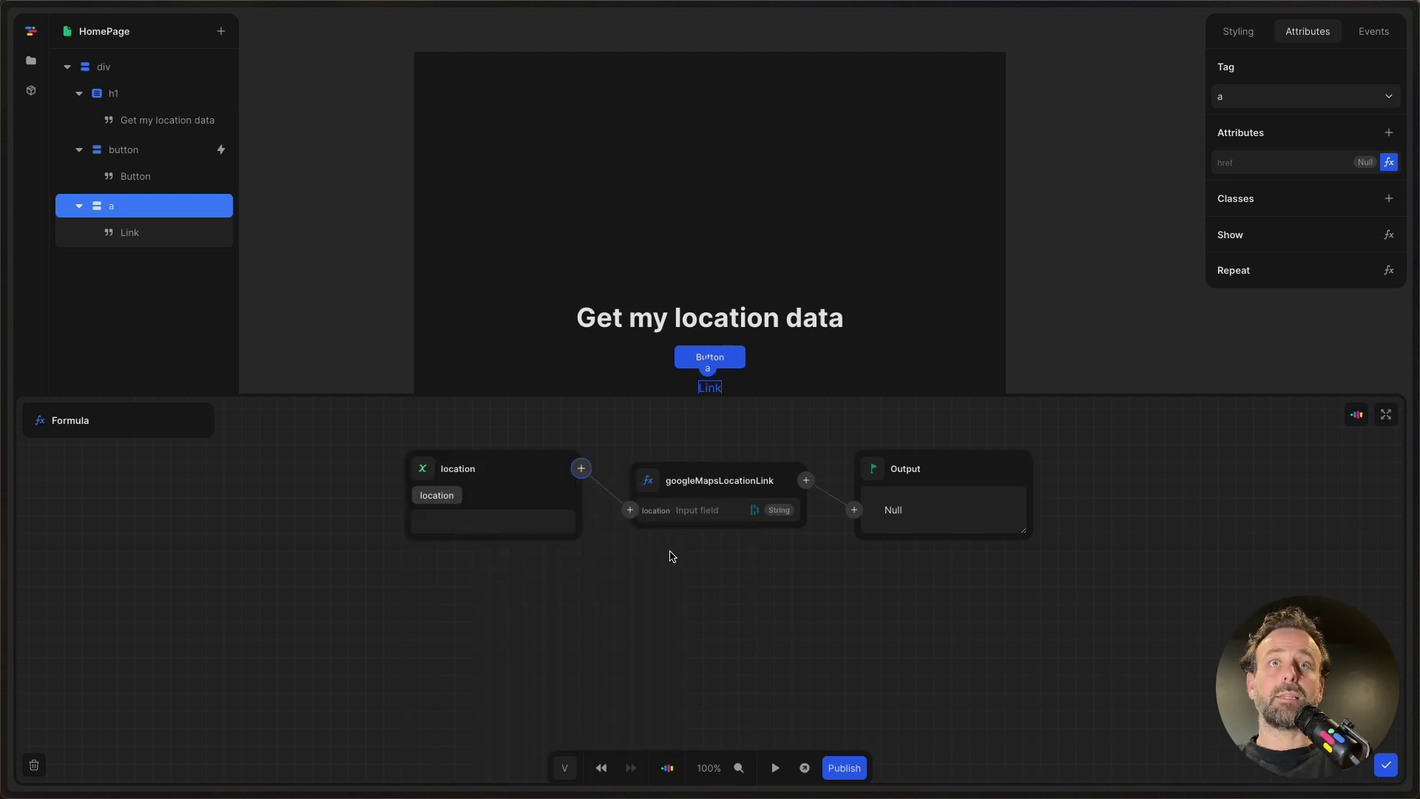
click(1388, 769)
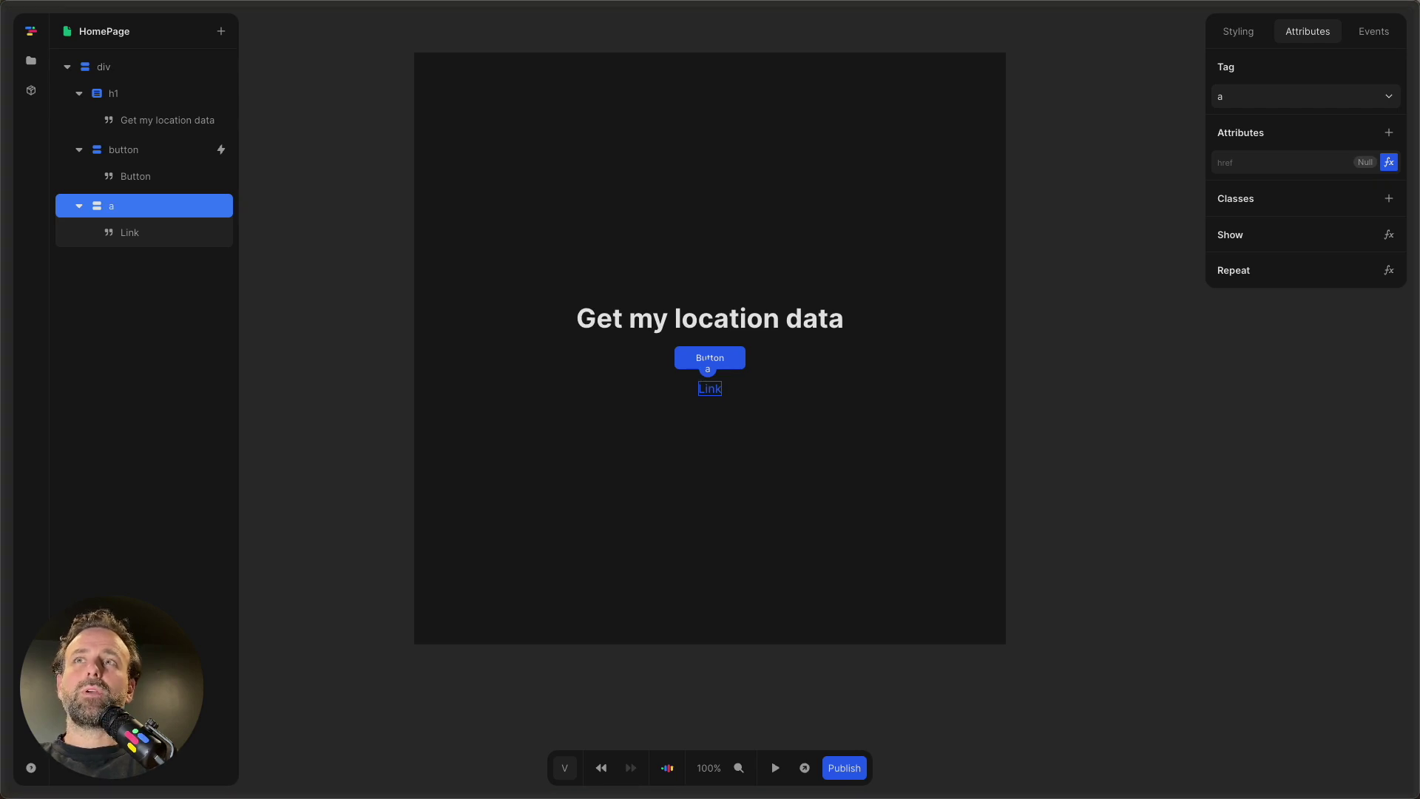
click(712, 394)
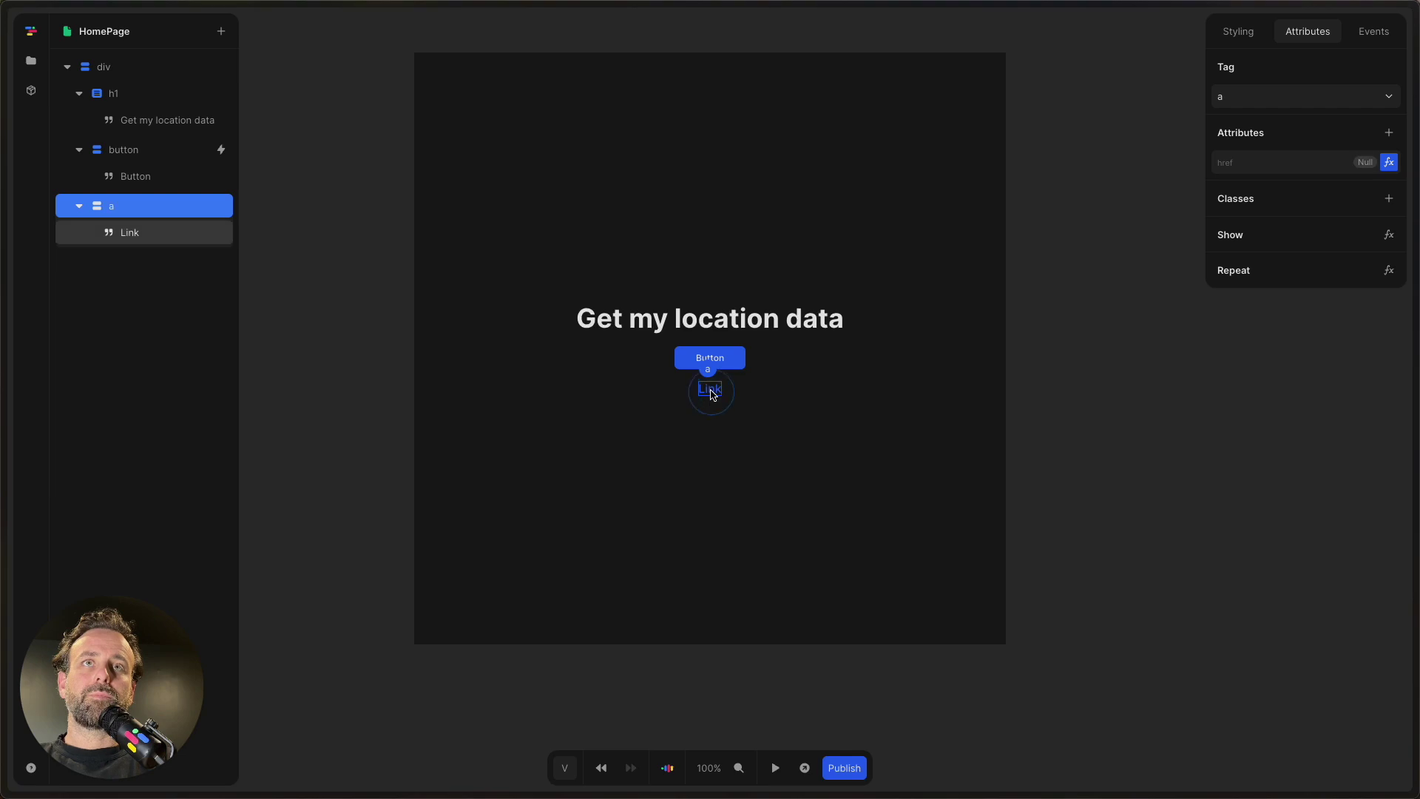
- Give the Link a Show/hide condition based on the location variable
right_click(138, 208)
click(207, 305)
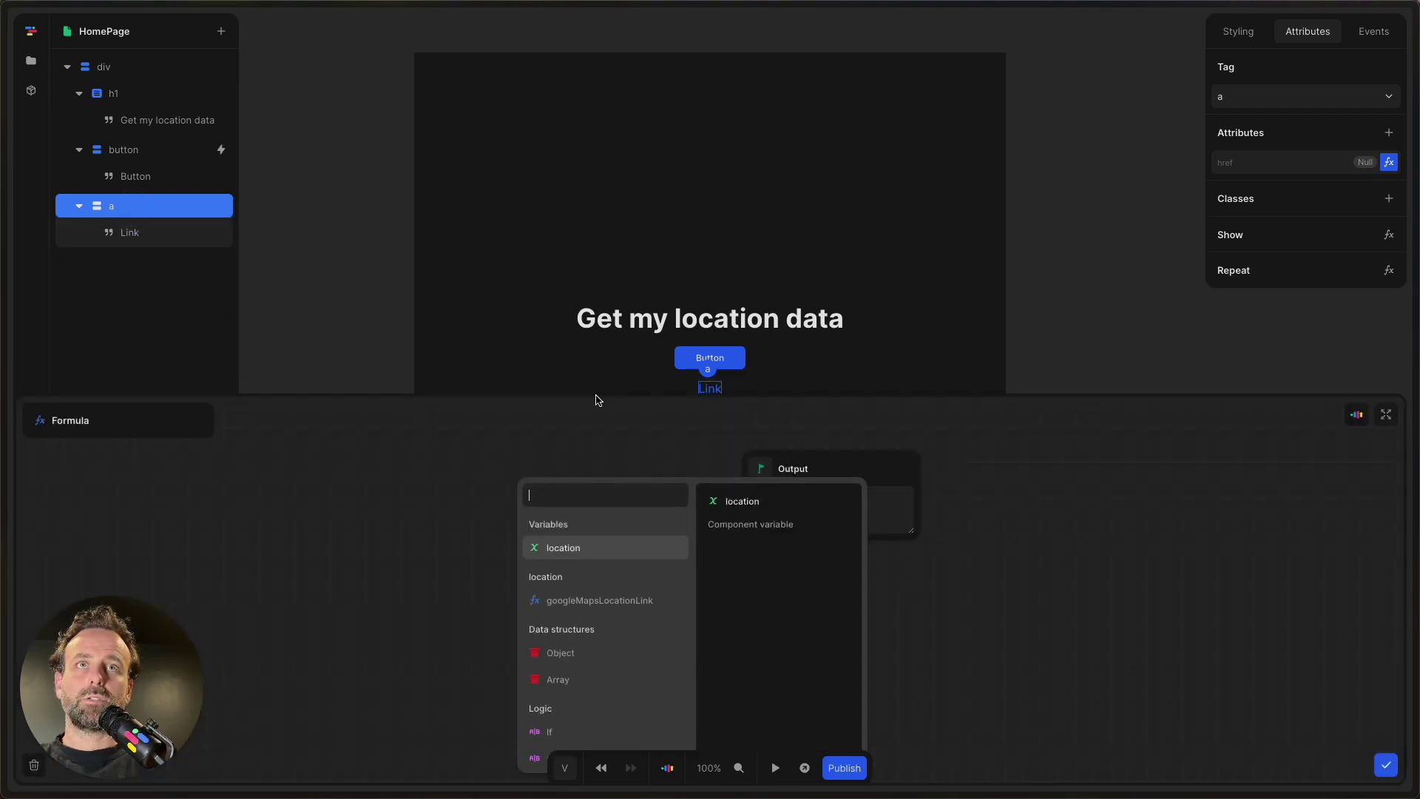
click(609, 548)
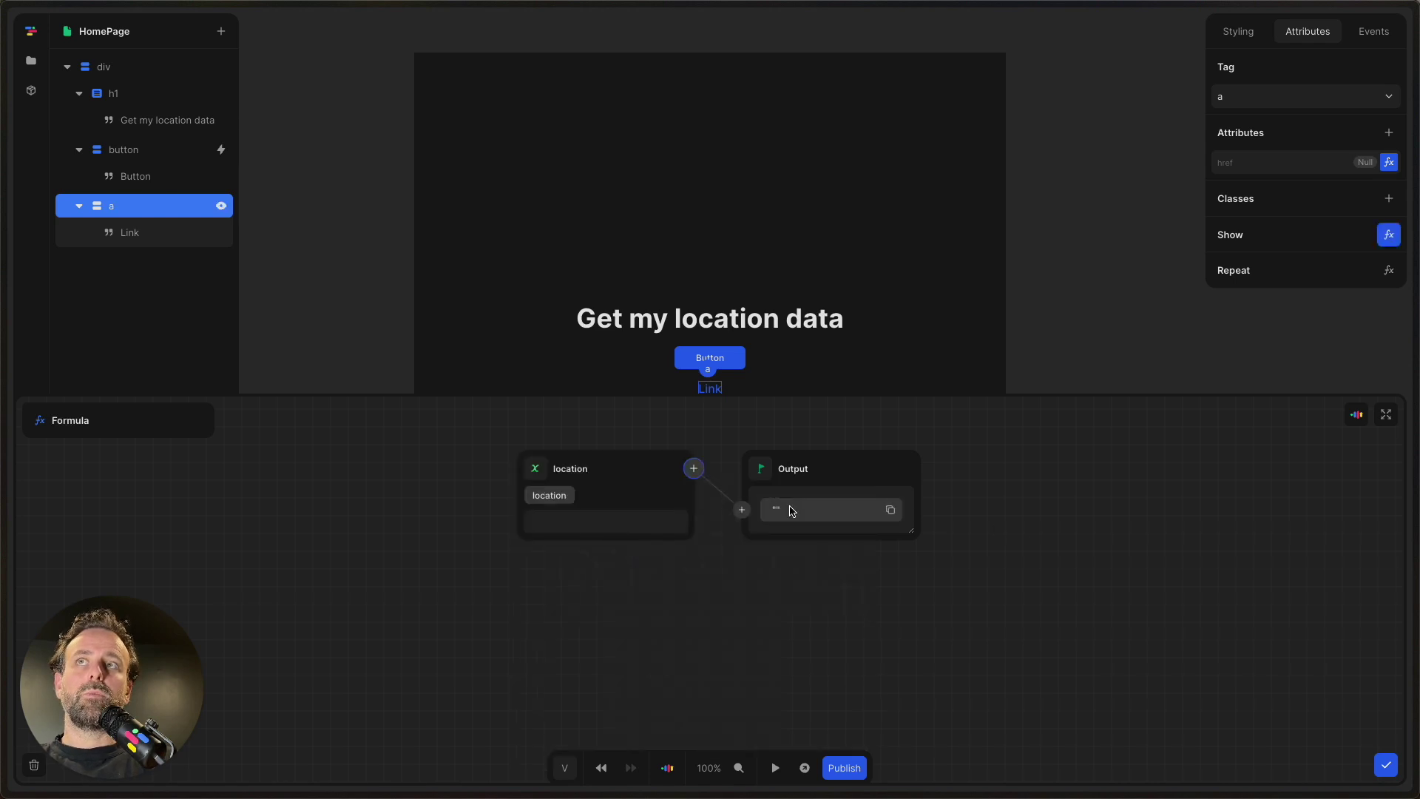
click(1387, 766)
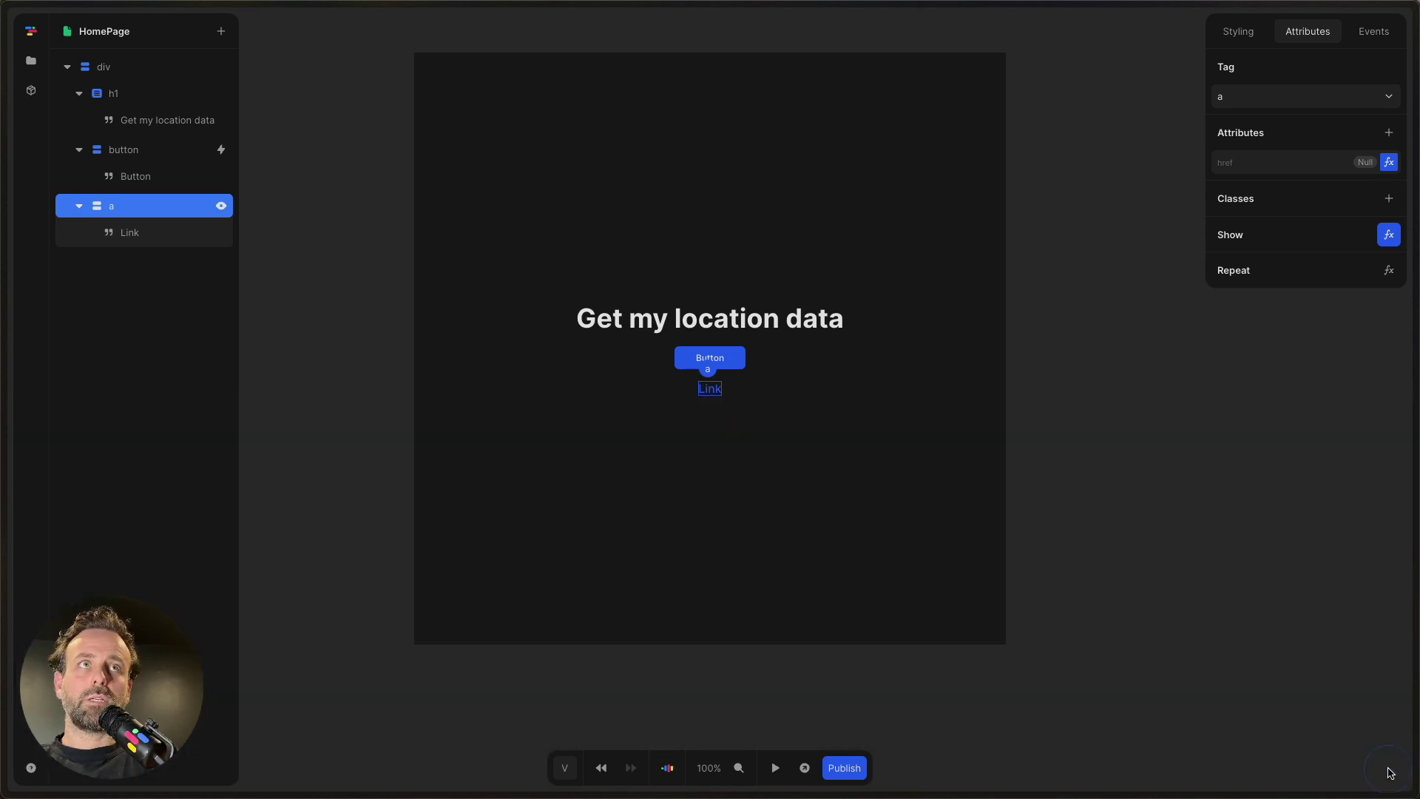
click(1089, 209)
- Make the location variable's initial value a formula returning Null, hiding the Maps link
click(1331, 127)
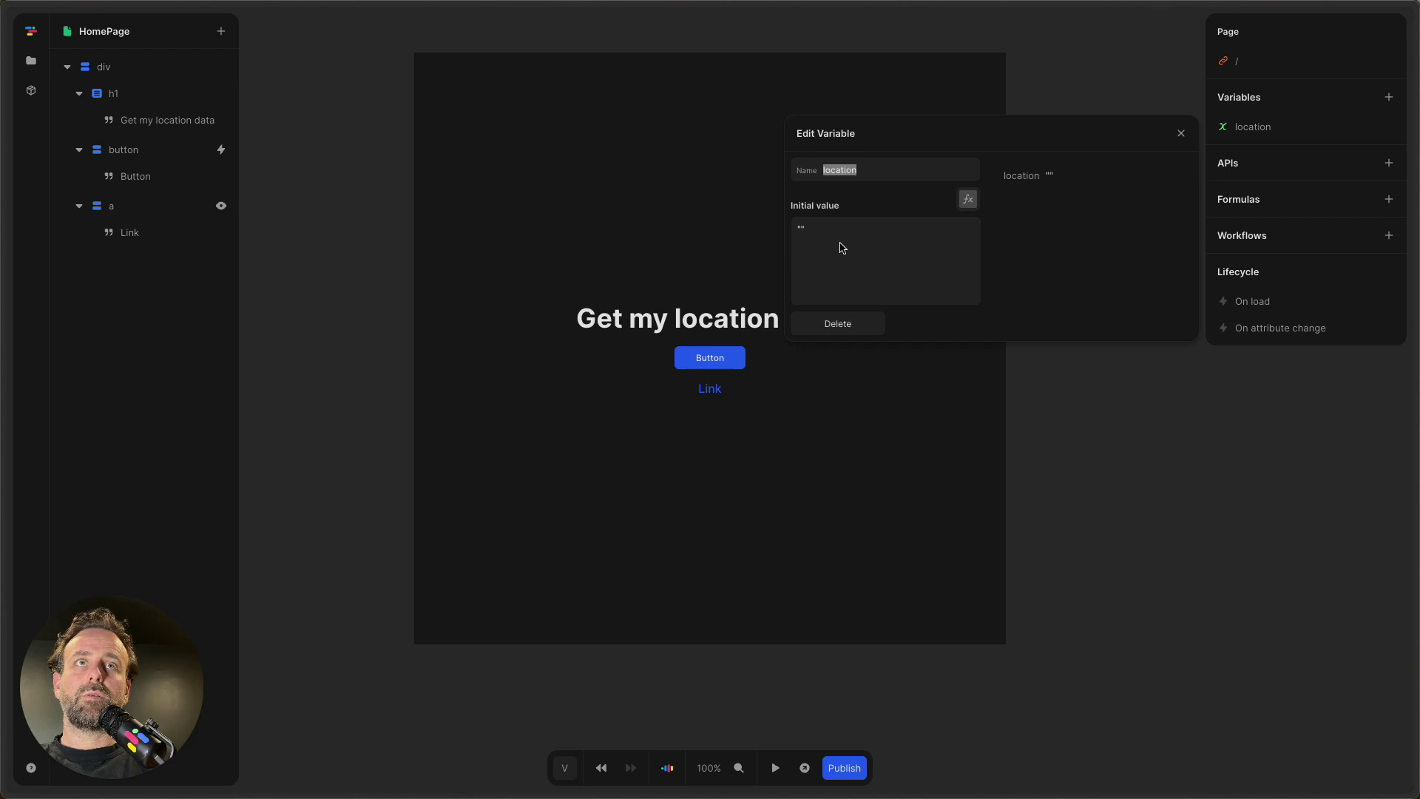
click(968, 200)
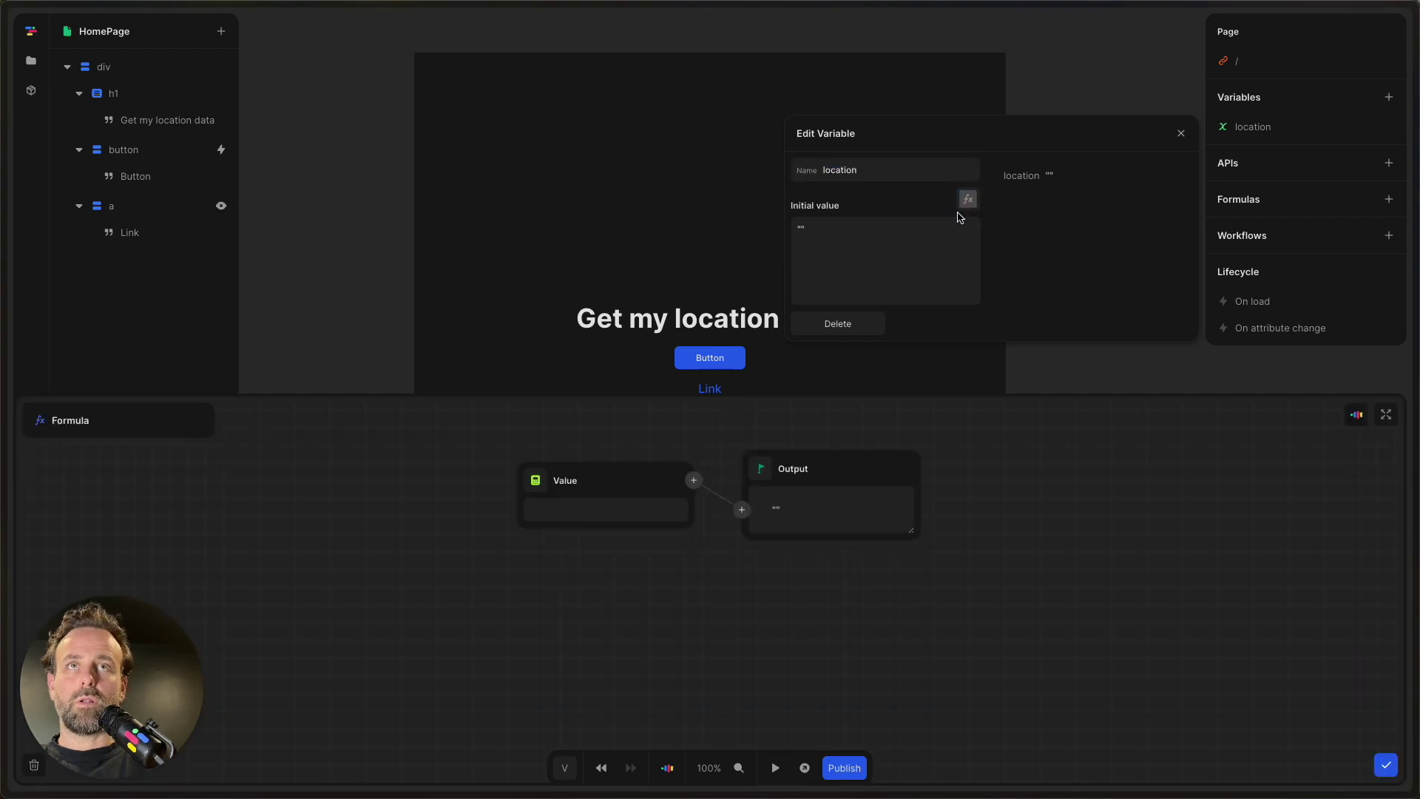
click(563, 482)
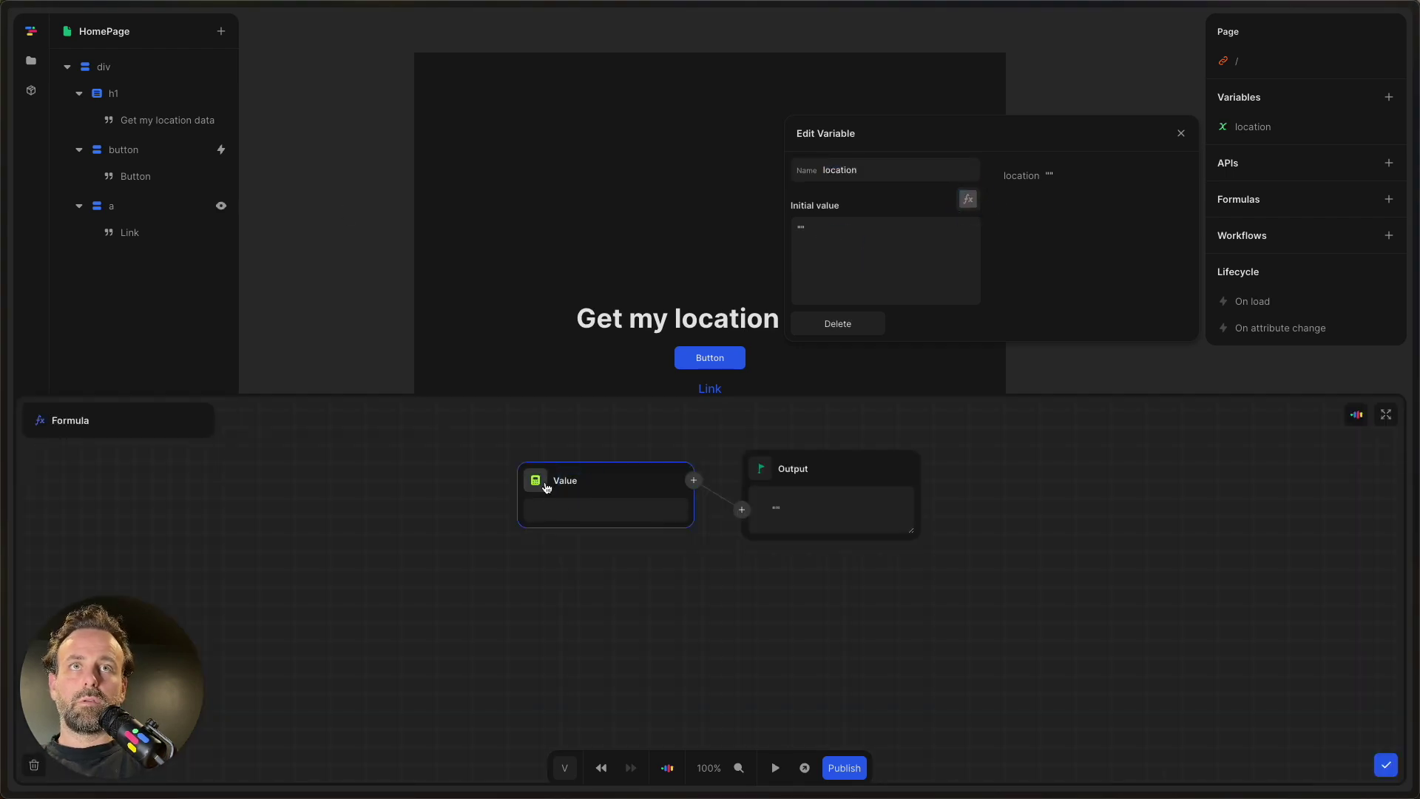
click(547, 488)
text(null)
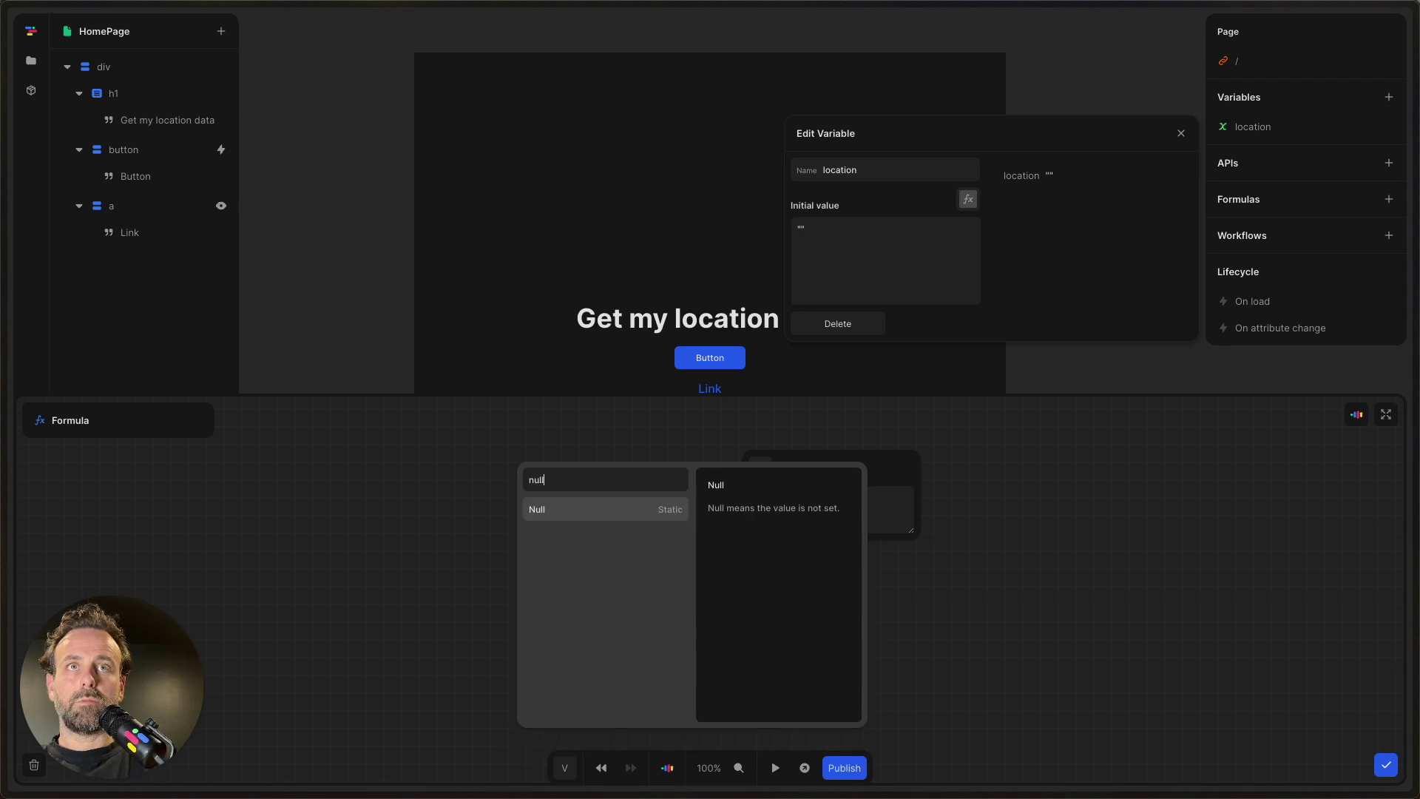
click(555, 512)
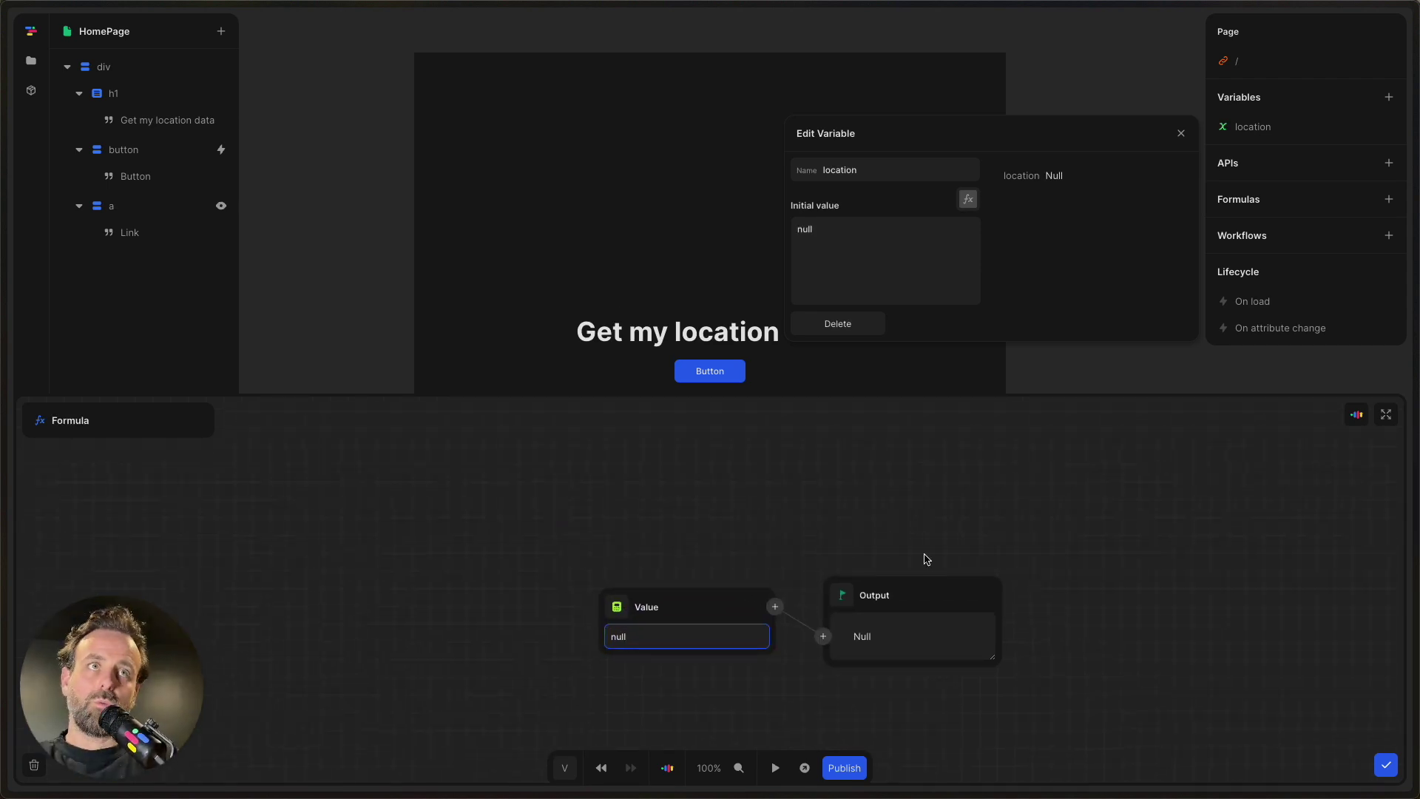
click(1386, 765)
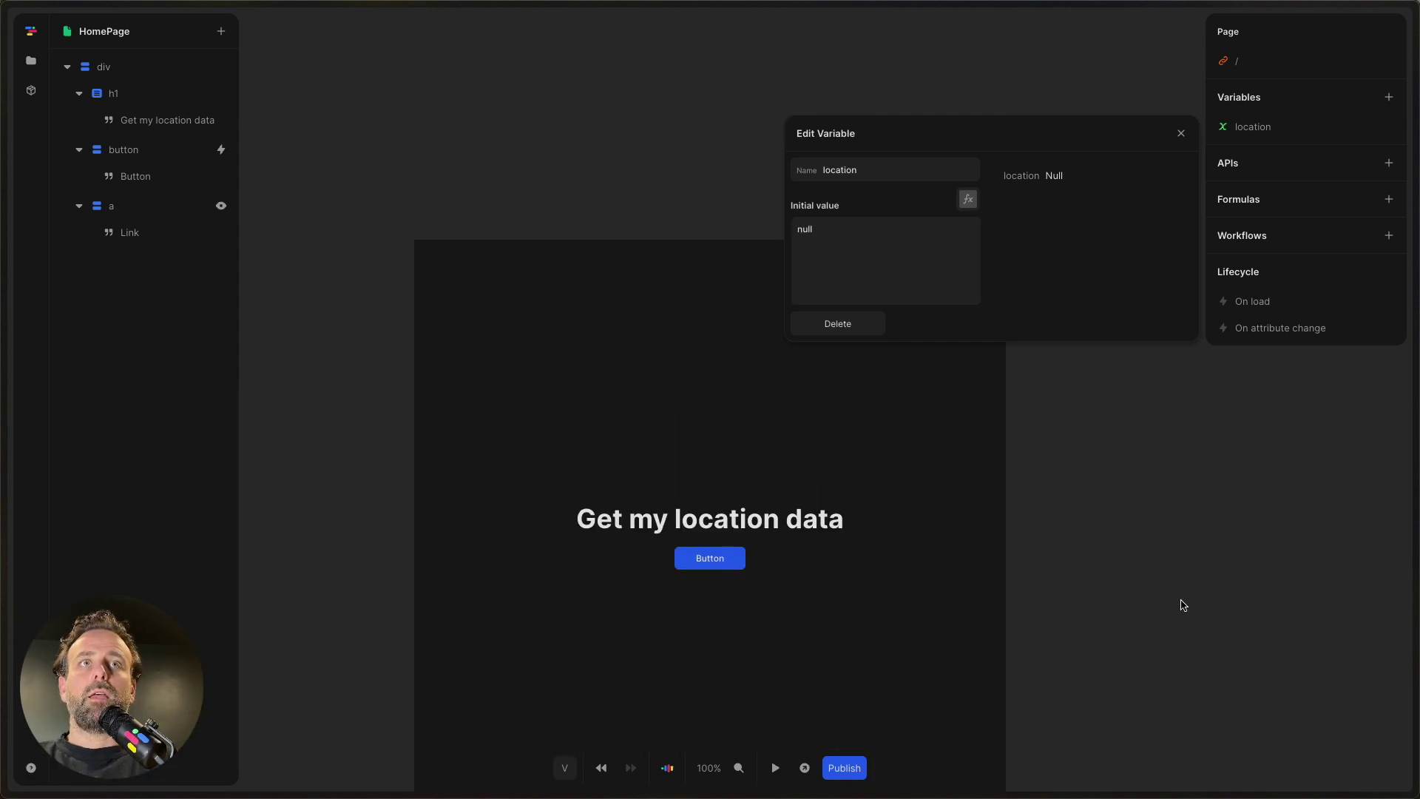
click(1181, 134)
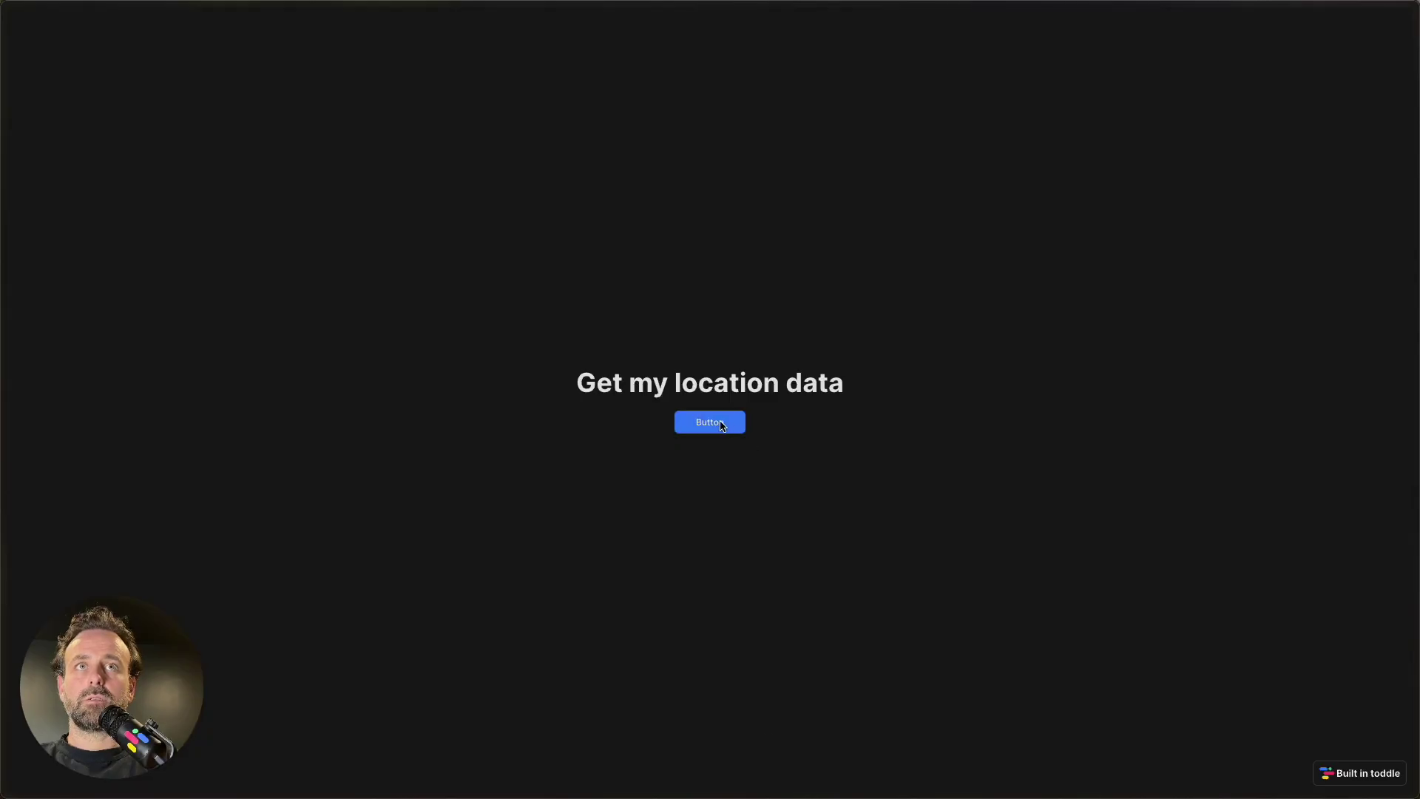
- On the live page in Arc, press Button and allow the browser to access your location
click(723, 425)
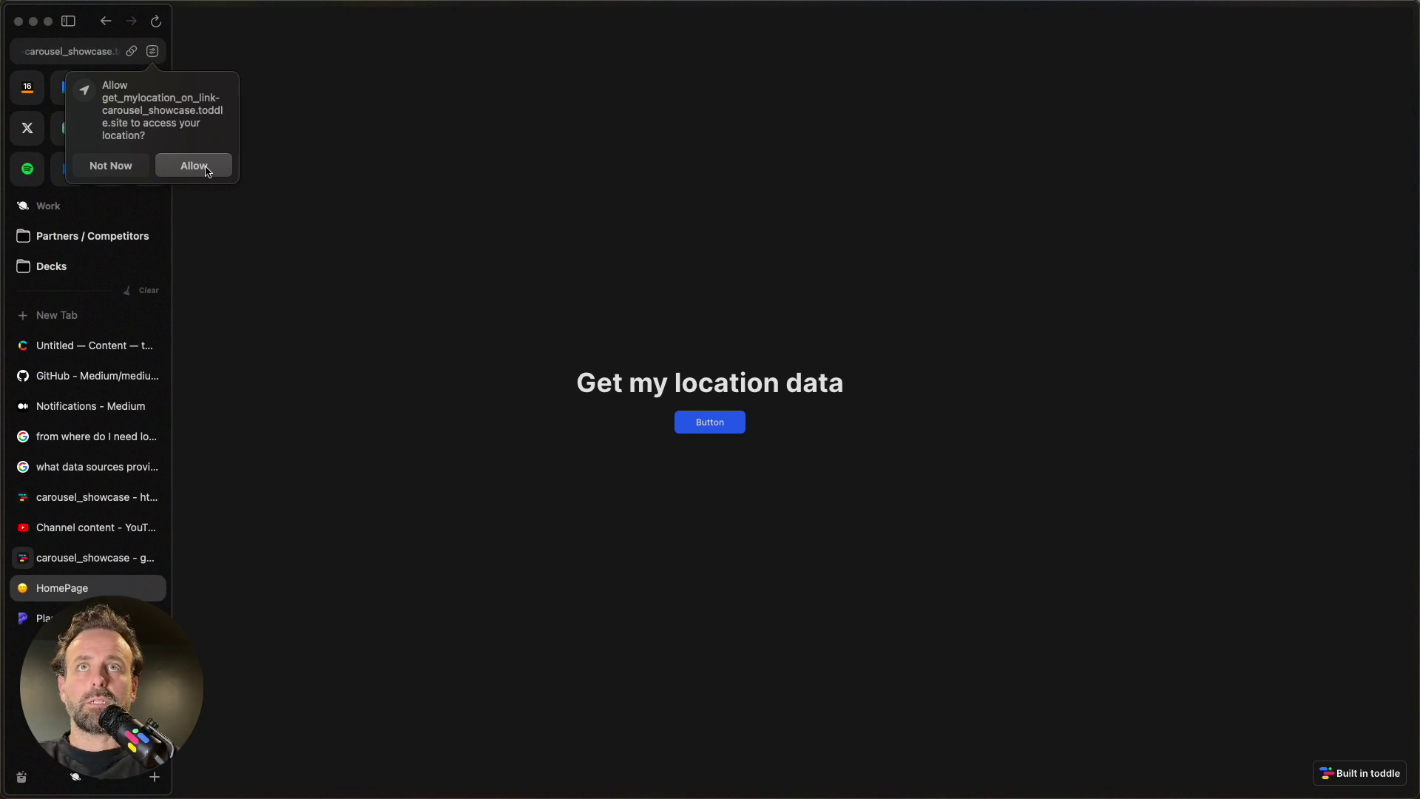
click(207, 170)
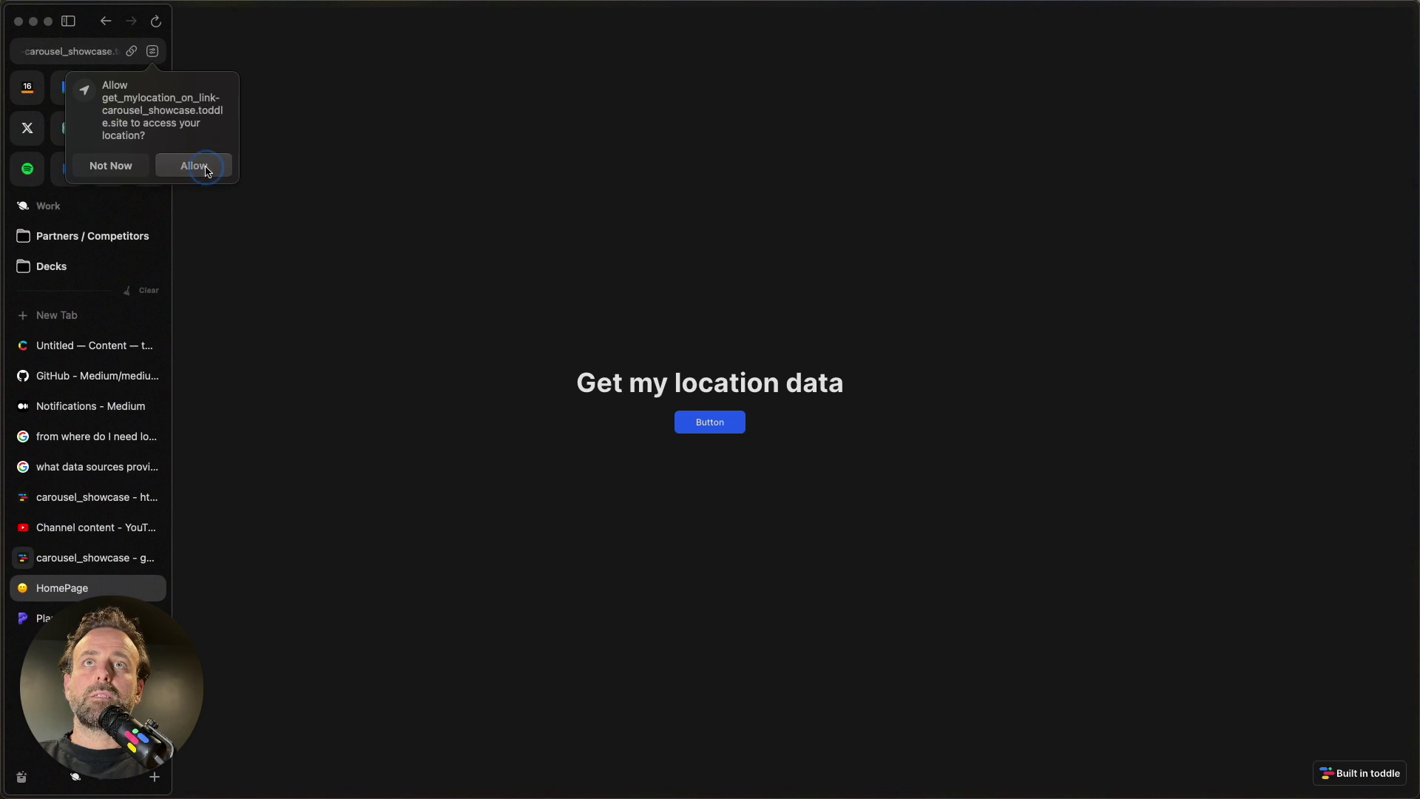